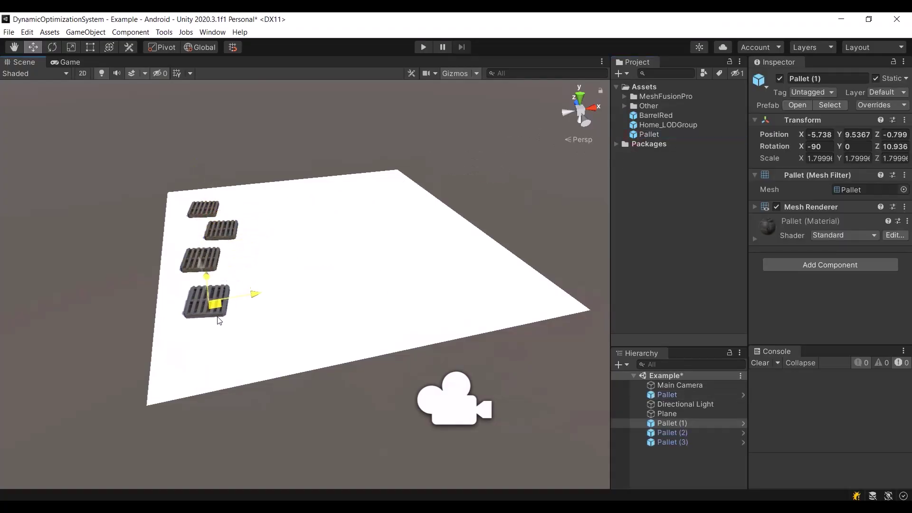
Step: Duplicate the pallet into a row and place four Home_LODGroup buildings on the plane
{"action": "key", "text": "ctrl+d"}
{"action": "mouse_move", "coordinate": [219, 321]}
{"action": "left_mouse_down"}
{"action": "mouse_move", "coordinate": [253, 342]}
{"action": "mouse_move", "coordinate": [245, 288]}
{"action": "left_mouse_up"}
{"action": "key", "text": "ctrl+d"}
{"action": "mouse_move", "coordinate": [667, 125]}
{"action": "left_mouse_down"}
{"action": "mouse_move", "coordinate": [299, 227]}
{"action": "mouse_move", "coordinate": [352, 257]}
{"action": "mouse_move", "coordinate": [313, 319]}
{"action": "mouse_move", "coordinate": [402, 343]}
{"action": "left_mouse_up"}
{"action": "key", "text": "ctrl+d"}
{"action": "key", "text": "ctrl+d"}
{"action": "key", "text": "ctrl+d"}
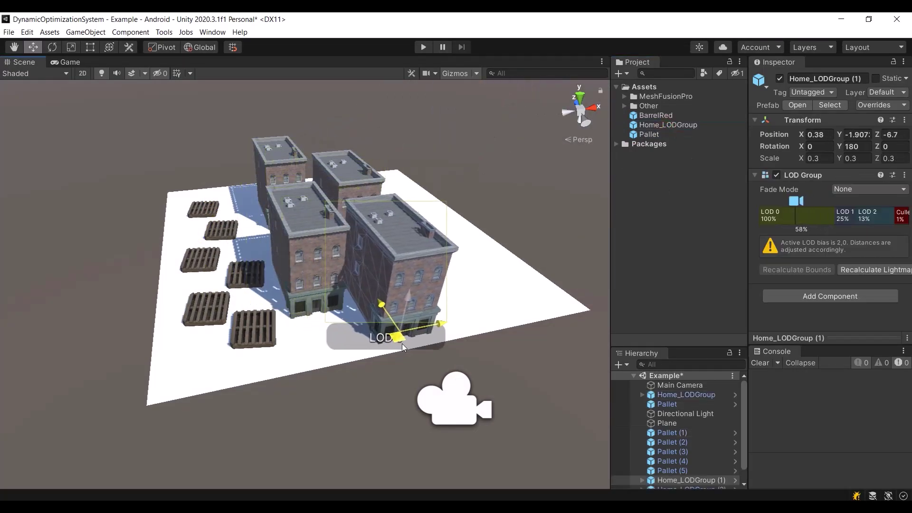
Step: Place seven red barrels on the empty side of the plane
{"action": "left_click_drag", "start_coordinate": [468, 295], "coordinate": [399, 235], "text": "alt"}
{"action": "mouse_move", "coordinate": [656, 115]}
{"action": "left_mouse_down"}
{"action": "mouse_move", "coordinate": [275, 214]}
{"action": "mouse_move", "coordinate": [336, 231]}
{"action": "mouse_move", "coordinate": [301, 254]}
{"action": "mouse_move", "coordinate": [271, 346]}
{"action": "left_mouse_up"}
{"action": "key", "text": "ctrl+d"}
{"action": "key", "text": "ctrl+d"}
{"action": "key", "text": "ctrl+d"}
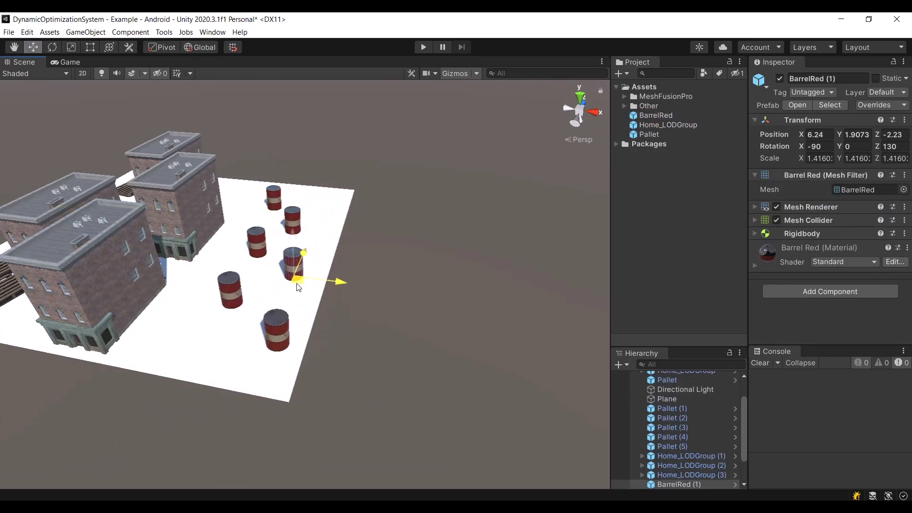
{"action": "key", "text": "ctrl+d"}
{"action": "left_click_drag", "start_coordinate": [298, 287], "coordinate": [210, 346]}
Step: Create an empty object named Sources and select all pallets, buildings and barrels
{"action": "left_click", "coordinate": [619, 365]}
{"action": "left_click", "coordinate": [641, 377]}
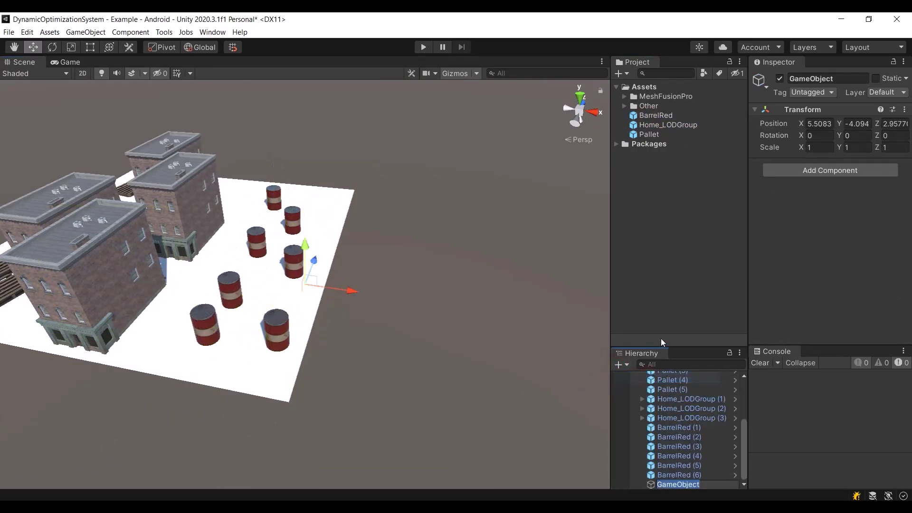
{"action": "type", "text": "Sources"}
{"action": "key", "text": "Return"}
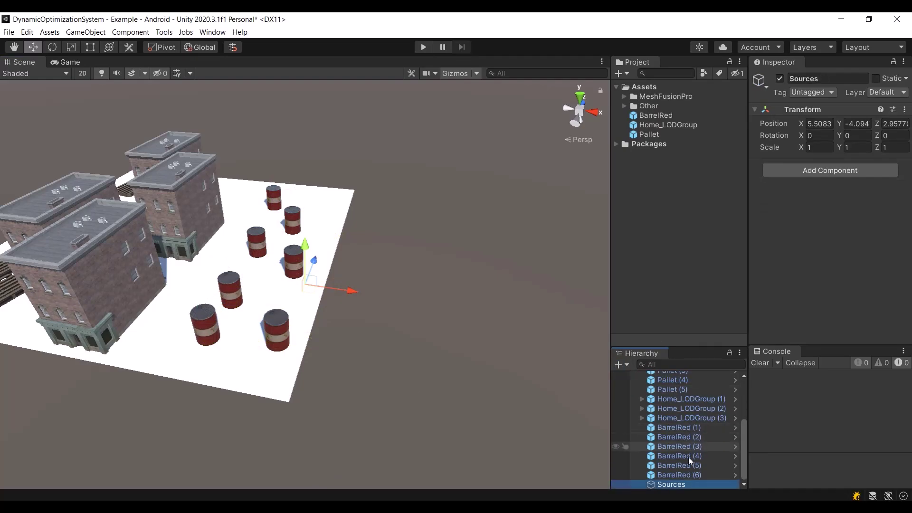
{"action": "mouse_move", "coordinate": [688, 457]}
{"action": "left_mouse_down"}
{"action": "mouse_move", "coordinate": [677, 419]}
{"action": "mouse_move", "coordinate": [671, 484]}
{"action": "left_mouse_up"}
Step: Parent the objects to Sources, then install Burst from the Unity Registry
{"action": "left_click", "coordinate": [642, 414]}
{"action": "left_click_drag", "start_coordinate": [437, 380], "coordinate": [395, 327], "text": "alt"}
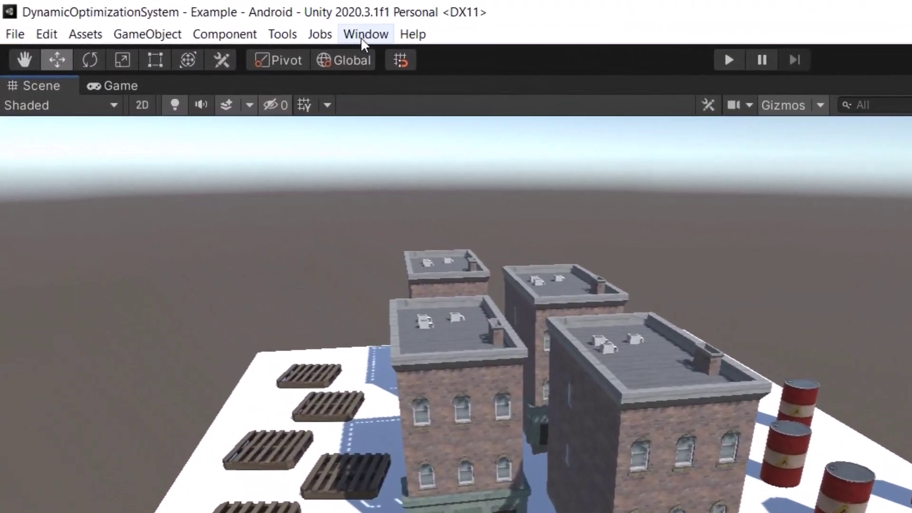
{"action": "left_click", "coordinate": [361, 37]}
{"action": "left_click", "coordinate": [412, 194]}
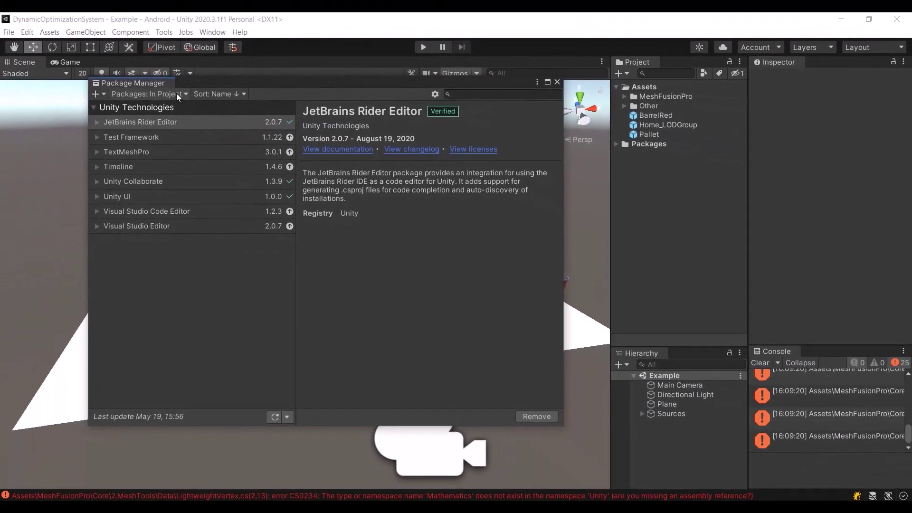
{"action": "left_click", "coordinate": [175, 94]}
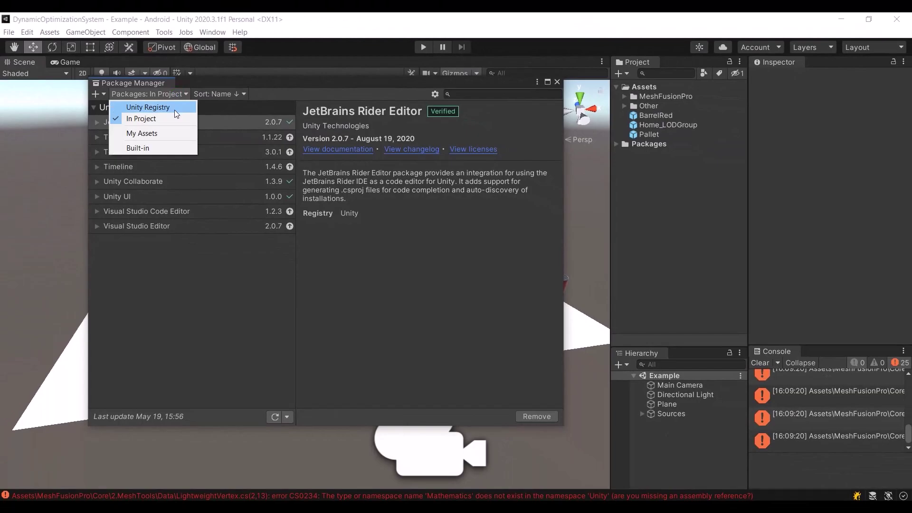
{"action": "left_click", "coordinate": [454, 92]}
{"action": "type", "text": "Burst"}
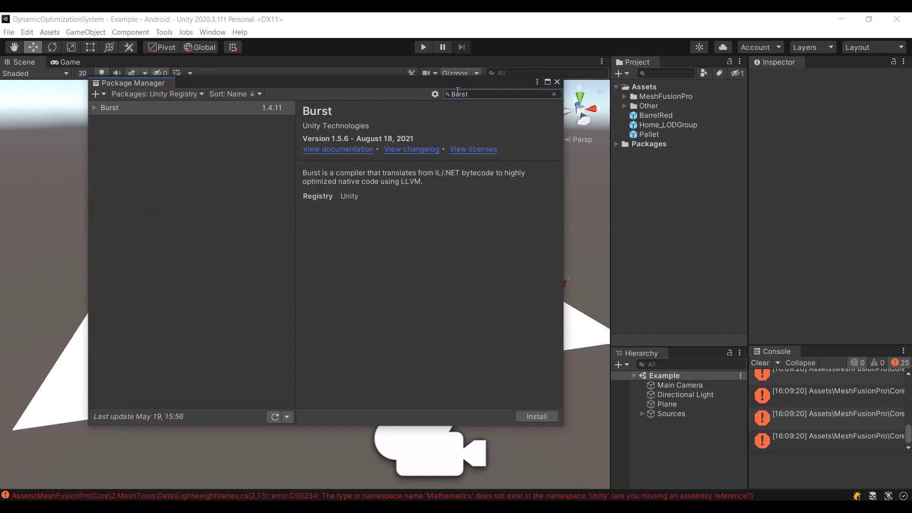
{"action": "left_click", "coordinate": [528, 420]}
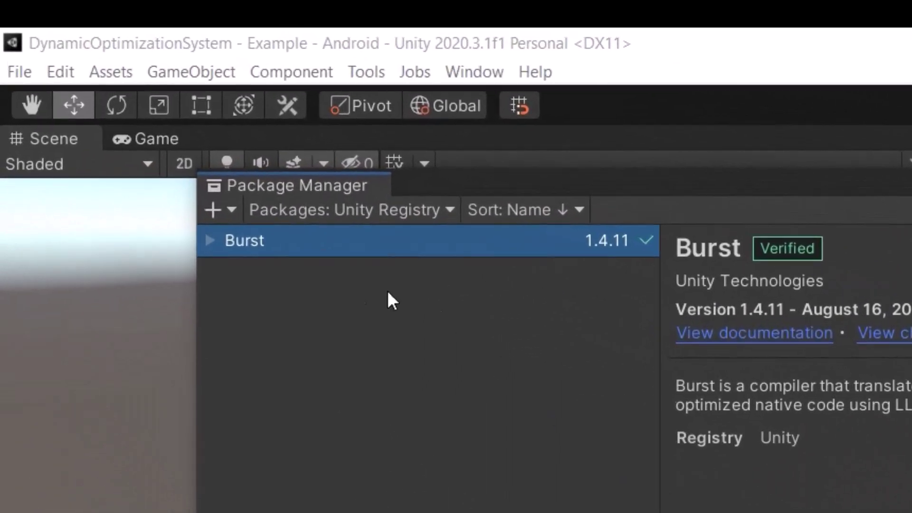
Step: Add the com.unity.collections package by name and clear the console errors
{"action": "left_click", "coordinate": [218, 210]}
{"action": "left_click", "coordinate": [273, 285]}
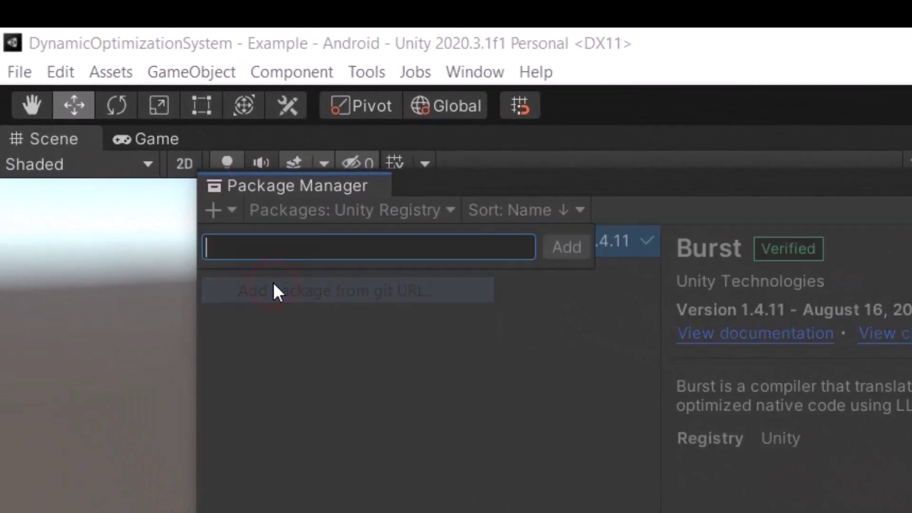
{"action": "type", "text": "com.u"}
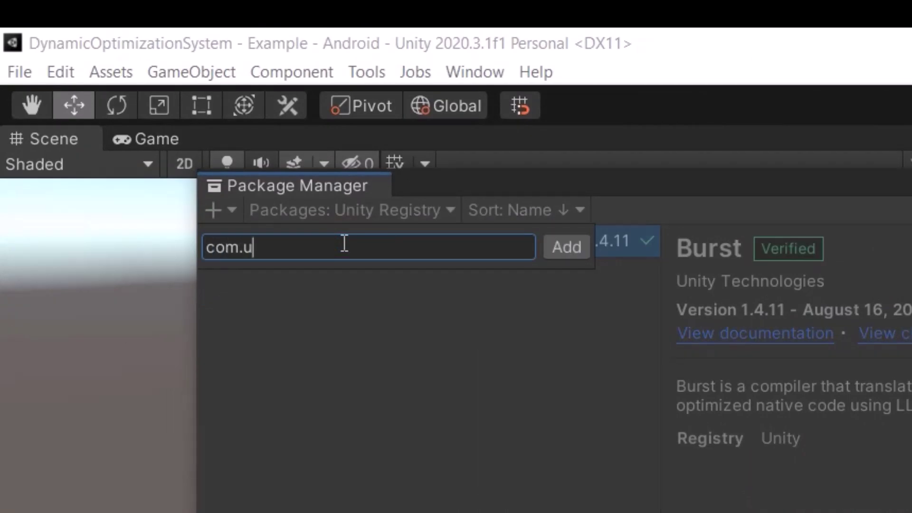
{"action": "type", "text": "nity.collection"}
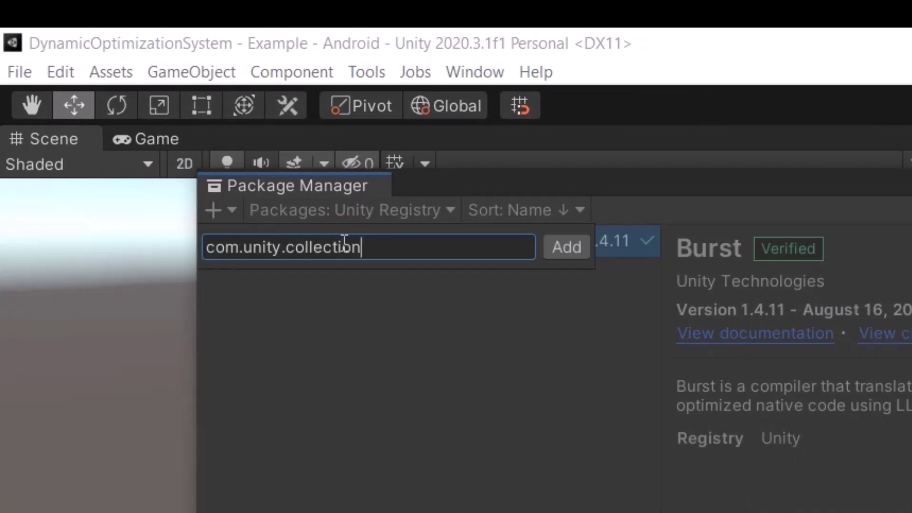
{"action": "type", "text": "s"}
{"action": "left_click", "coordinate": [552, 247]}
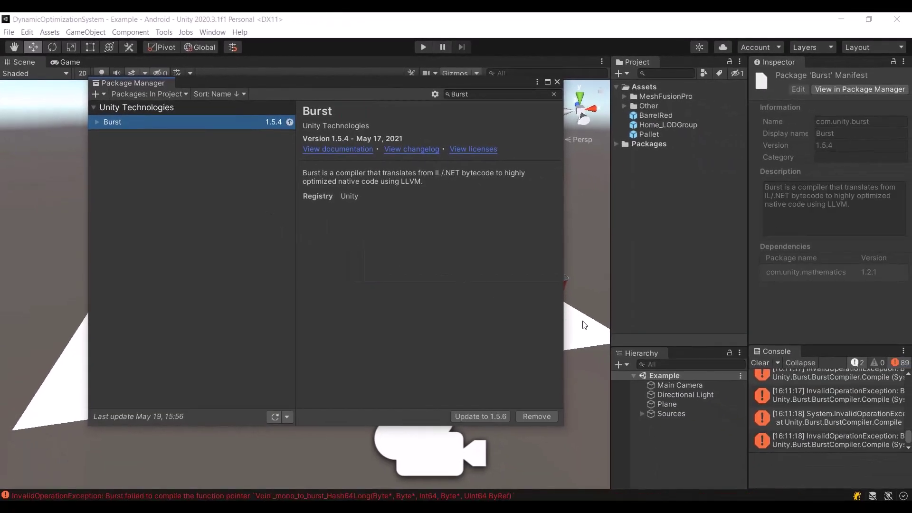
{"action": "left_click", "coordinate": [760, 362]}
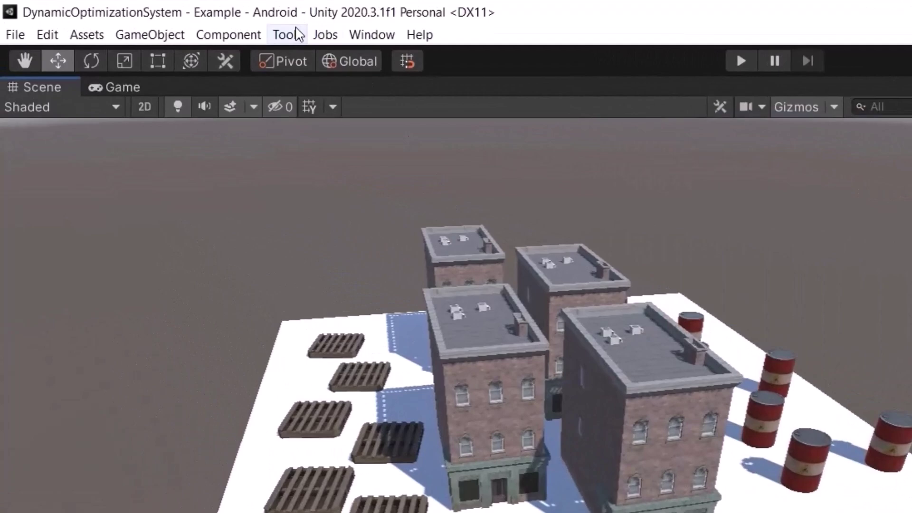
Step: Create RuntimeMeshFusion via NGSTools > MeshFusion Pro, then select Pallet (5) and Home_LODGroup (3)
{"action": "left_click", "coordinate": [298, 36]}
{"action": "left_click", "coordinate": [445, 61]}
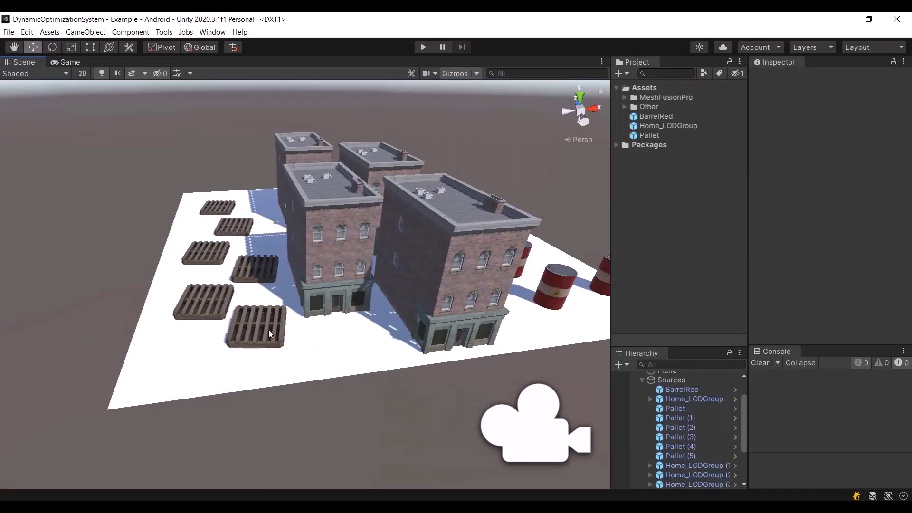
{"action": "left_click", "coordinate": [269, 330]}
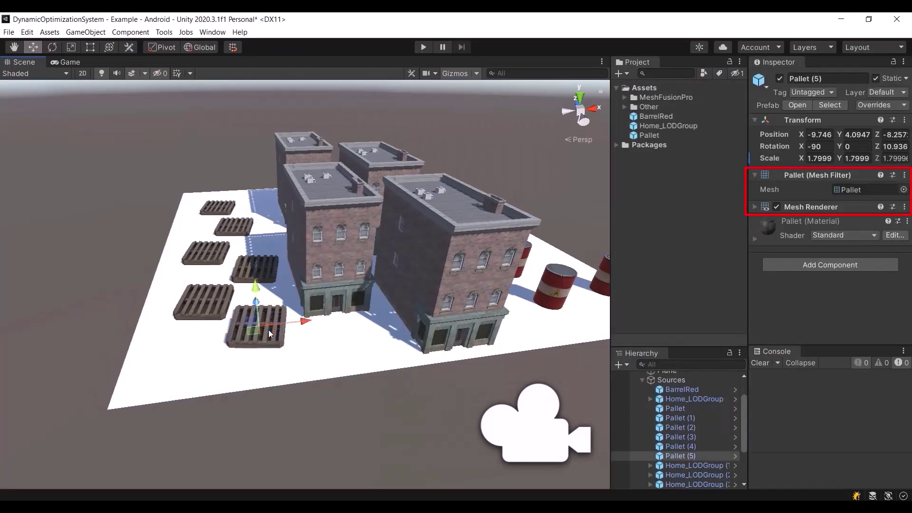
{"action": "left_click", "coordinate": [344, 267]}
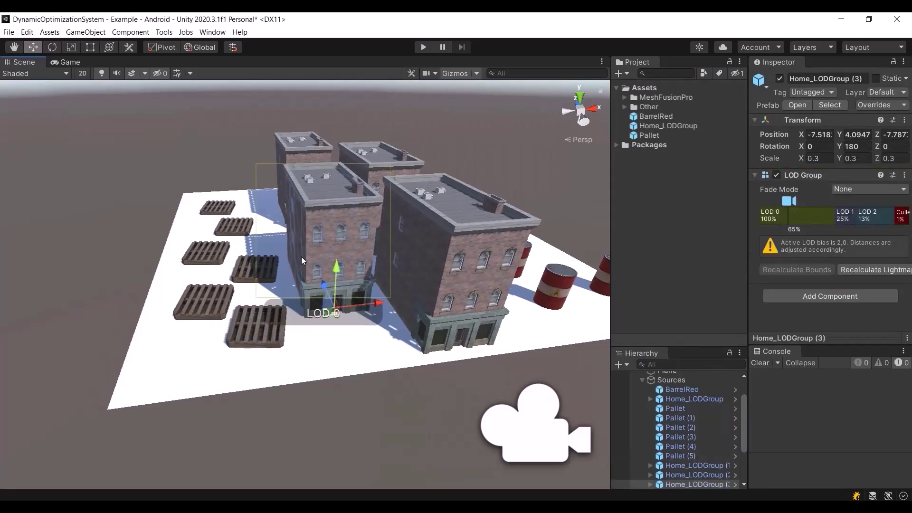
Step: Add a Static Mesh Fusion Source to the pallets
{"action": "left_click", "coordinate": [148, 168]}
{"action": "mouse_move", "coordinate": [128, 155]}
{"action": "left_mouse_down", "text": "alt"}
{"action": "mouse_move", "coordinate": [143, 153]}
{"action": "mouse_move", "coordinate": [282, 360]}
{"action": "left_mouse_up", "text": "alt"}
{"action": "left_click", "coordinate": [827, 144]}
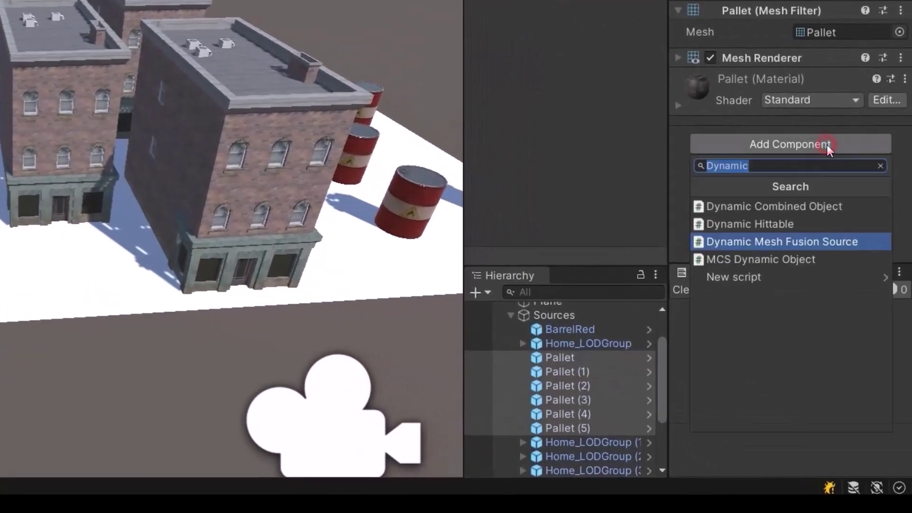
{"action": "type", "text": "Static"}
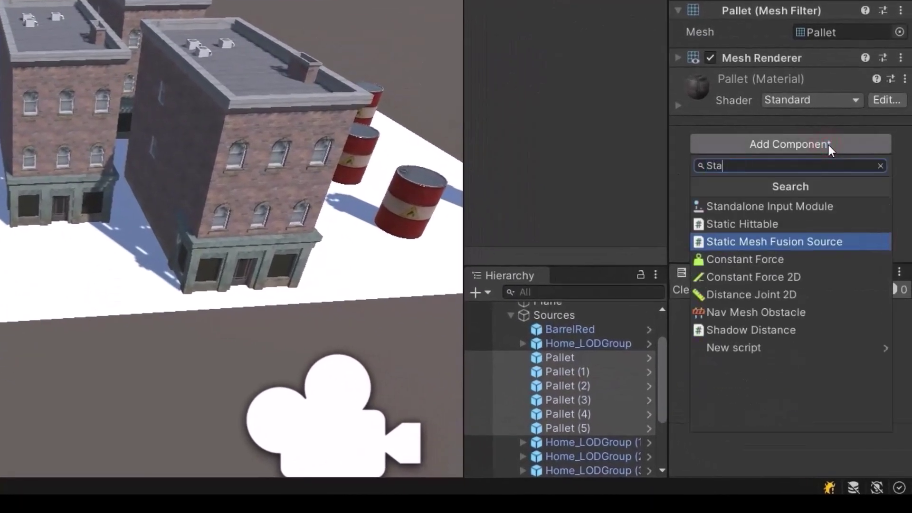
{"action": "key", "text": "Up"}
{"action": "key", "text": "Return"}
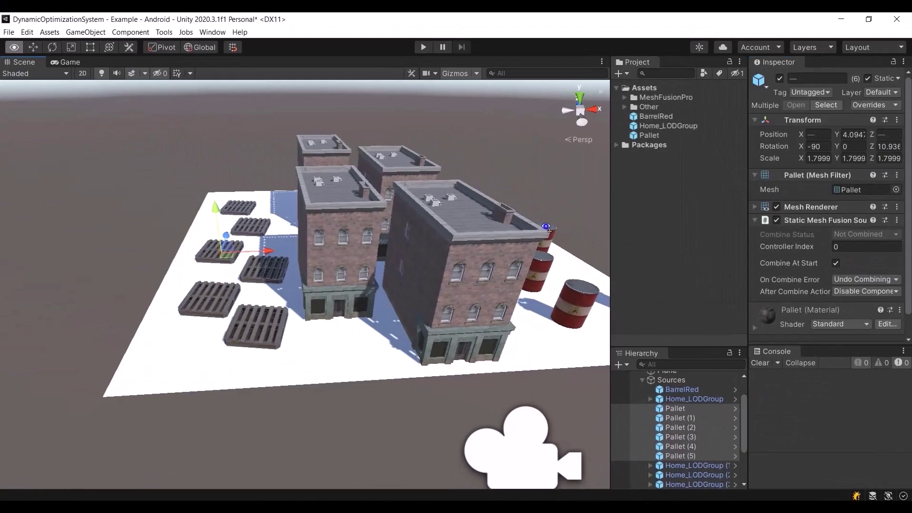
Step: Give all the red barrels a Dynamic Mesh Fusion Source
{"action": "left_click_drag", "start_coordinate": [448, 397], "coordinate": [221, 129]}
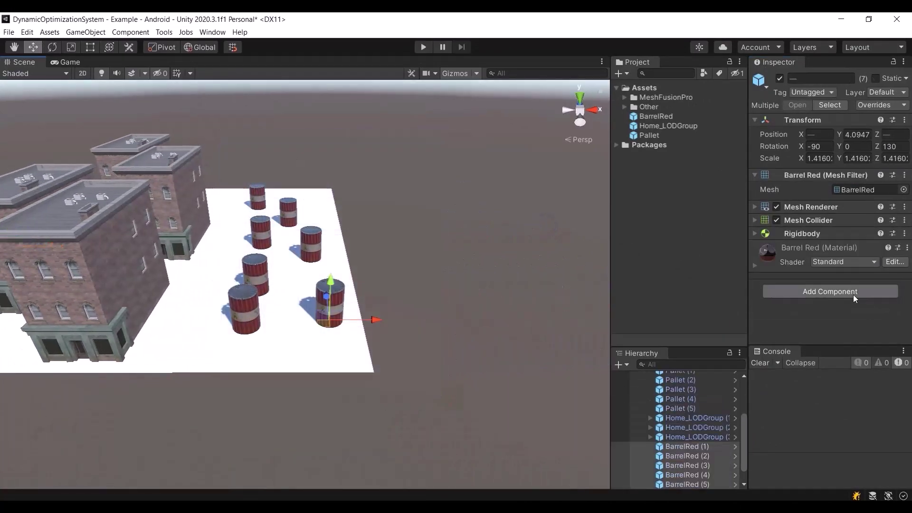
{"action": "left_click", "coordinate": [853, 294]}
{"action": "type", "text": "Dyna"}
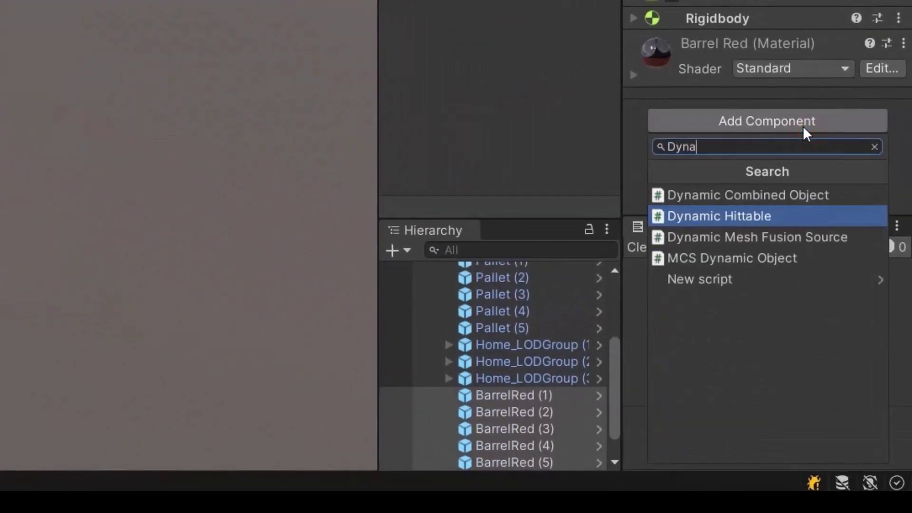
{"action": "key", "text": "Down"}
{"action": "key", "text": "Return"}
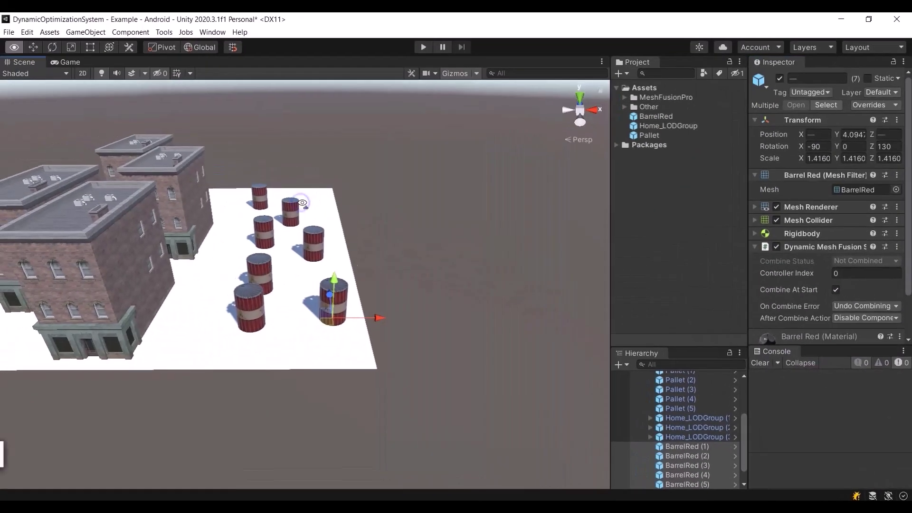
{"action": "scroll", "coordinate": [285, 250], "scroll_direction": "down", "scroll_amount": 3}
Step: Select the four Home_LODGroup buildings and add an LOD Mesh Fusion Source
{"action": "left_click", "coordinate": [281, 233]}
{"action": "left_click", "coordinate": [274, 272], "text": "ctrl"}
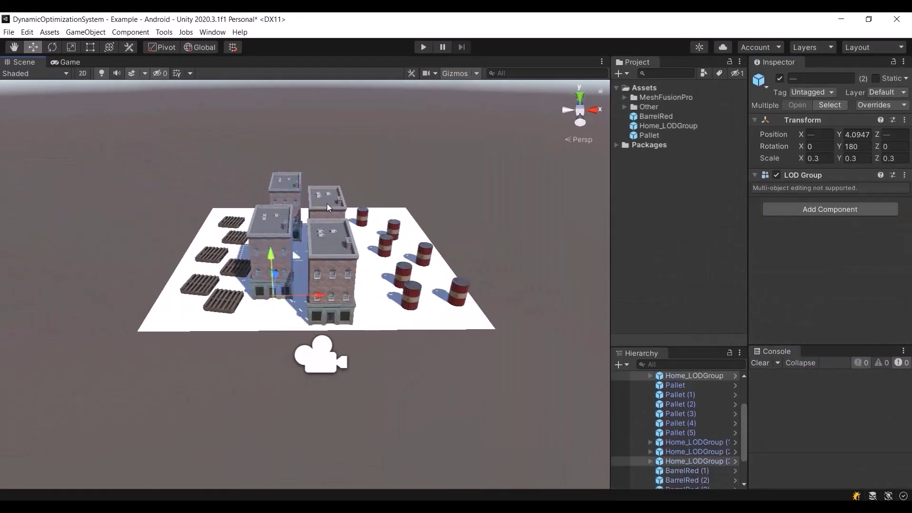
{"action": "left_click", "coordinate": [327, 203], "text": "ctrl"}
{"action": "left_click", "coordinate": [342, 285], "text": "ctrl"}
{"action": "left_click", "coordinate": [796, 95]}
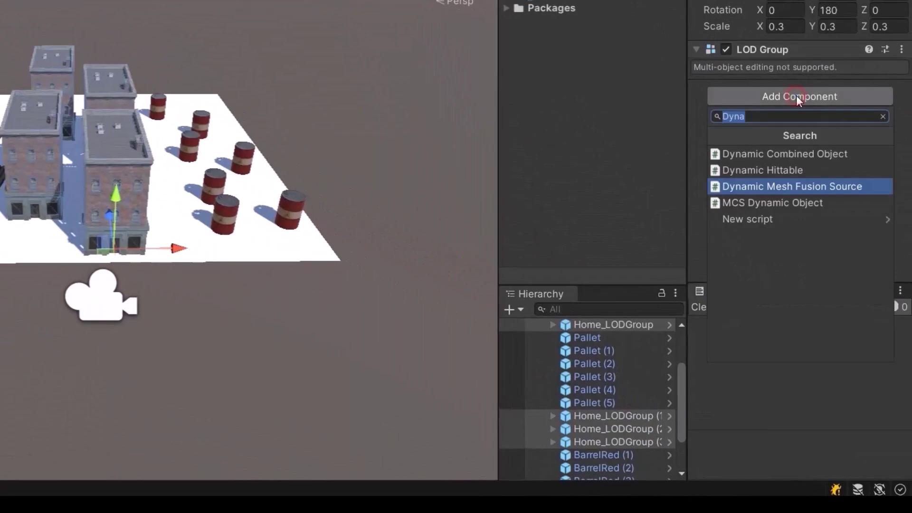
{"action": "type", "text": "LOD"}
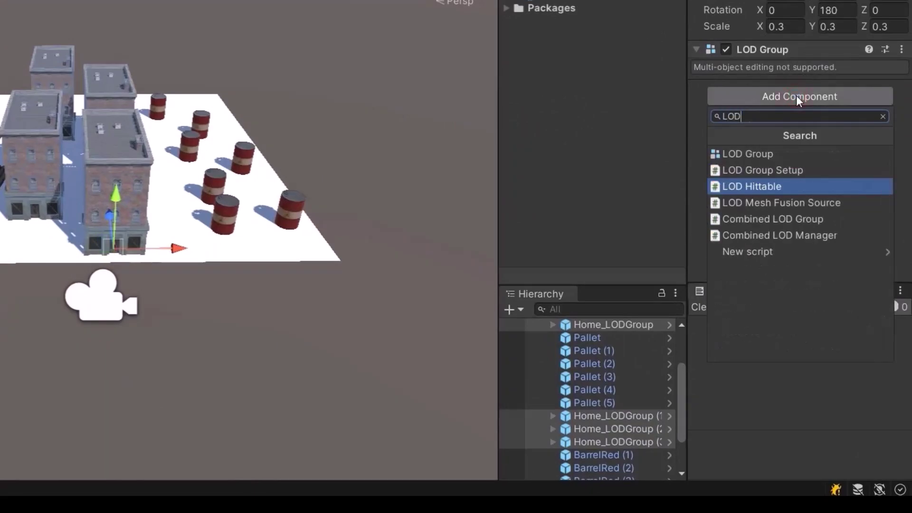
{"action": "type", "text": "Mes"}
{"action": "key", "text": "Return"}
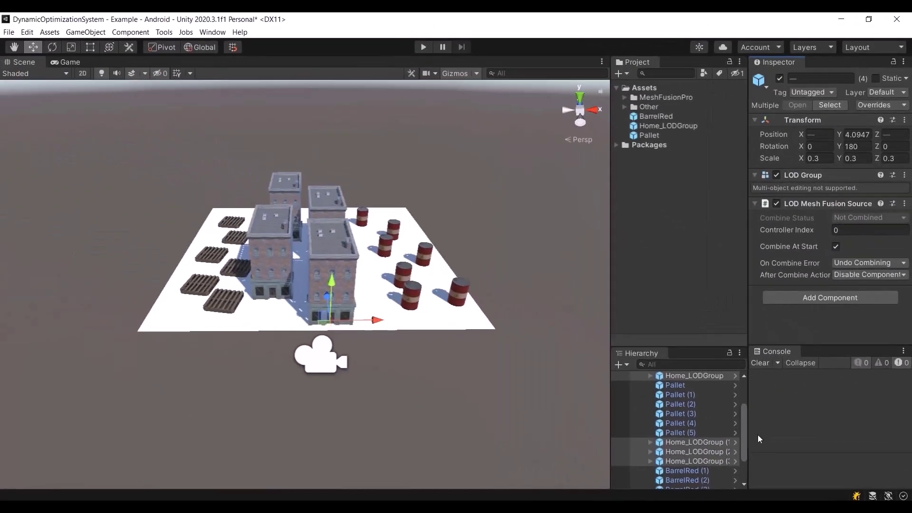
Step: Create an empty GameObject and add a Static Mesh Fusion Source component
{"action": "left_click_drag", "start_coordinate": [743, 432], "coordinate": [707, 392]}
{"action": "left_click", "coordinate": [650, 413]}
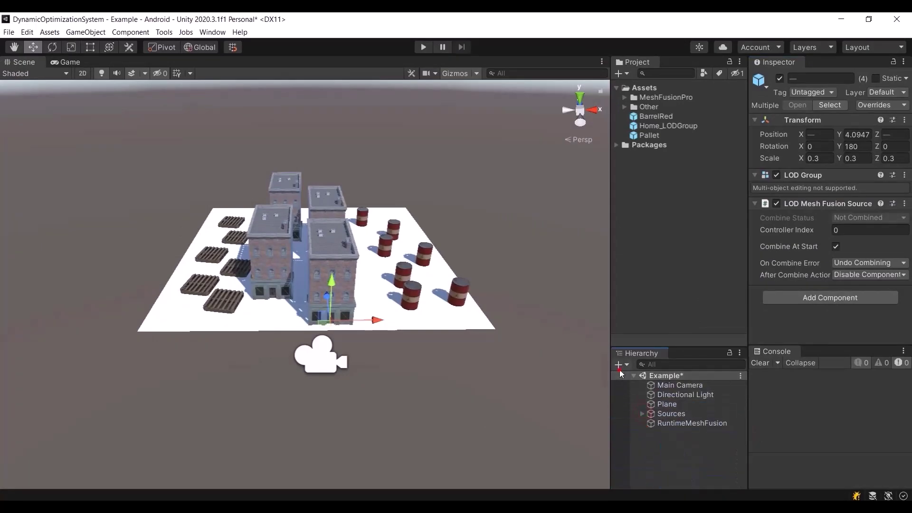
{"action": "left_click", "coordinate": [620, 365]}
{"action": "left_click", "coordinate": [637, 378]}
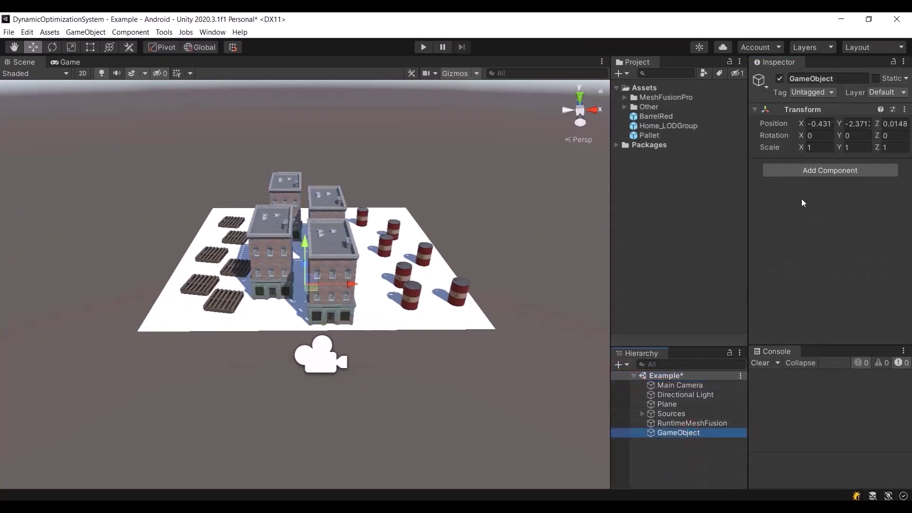
{"action": "left_click", "coordinate": [807, 172]}
{"action": "type", "text": "Stat"}
{"action": "key", "text": "Down"}
{"action": "key", "text": "Return"}
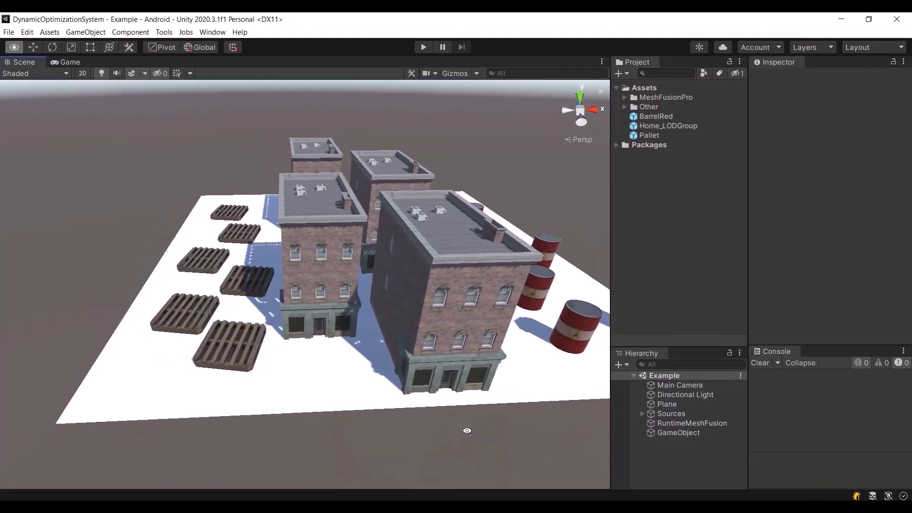
Step: Add a Source Tracker component to all the pallets
{"action": "left_click_drag", "start_coordinate": [145, 147], "coordinate": [301, 432]}
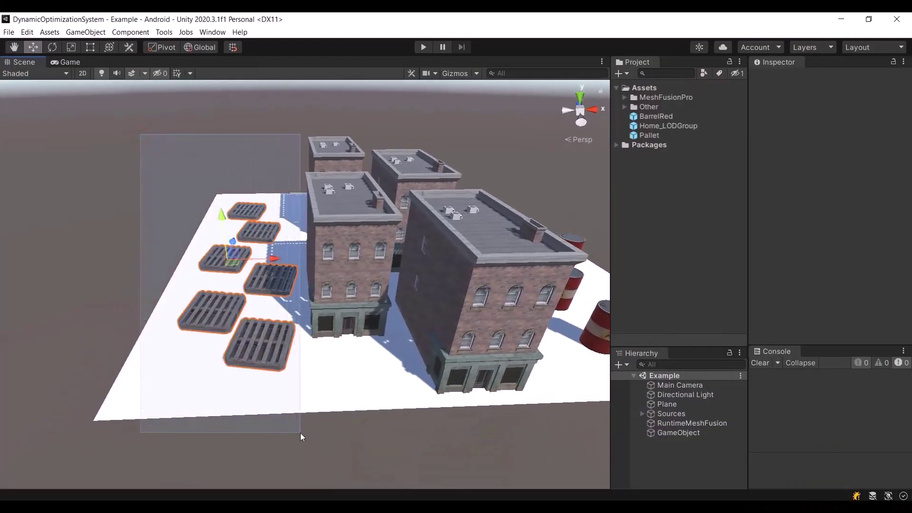
{"action": "scroll", "coordinate": [827, 302], "scroll_direction": "down", "scroll_amount": 1}
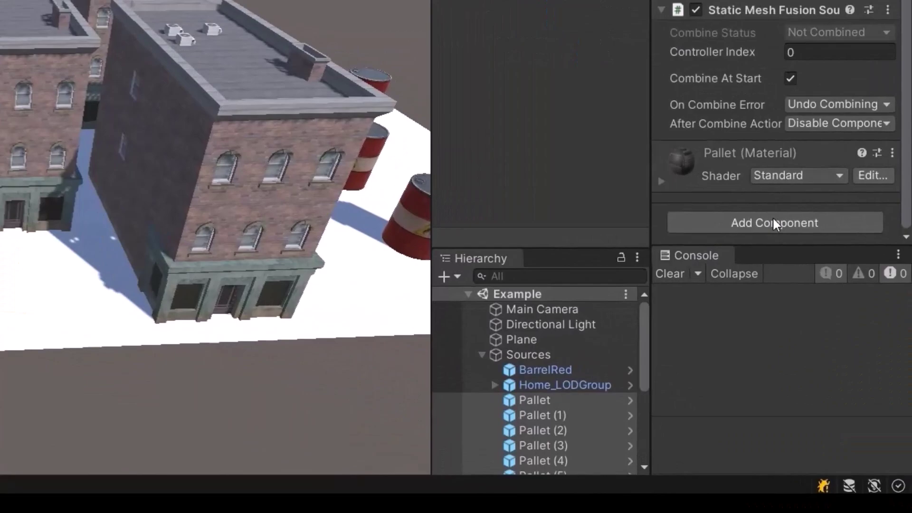
{"action": "left_click", "coordinate": [823, 326]}
{"action": "type", "text": "Source"}
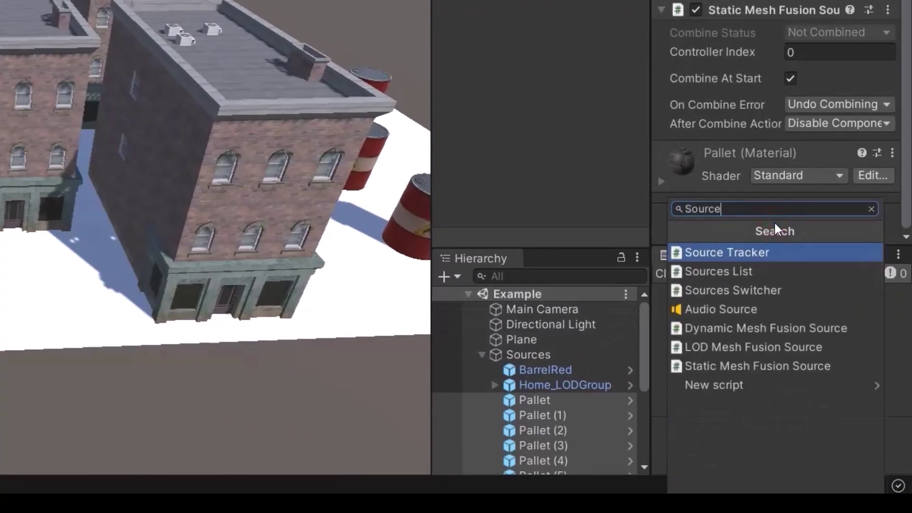
{"action": "key", "text": "Return"}
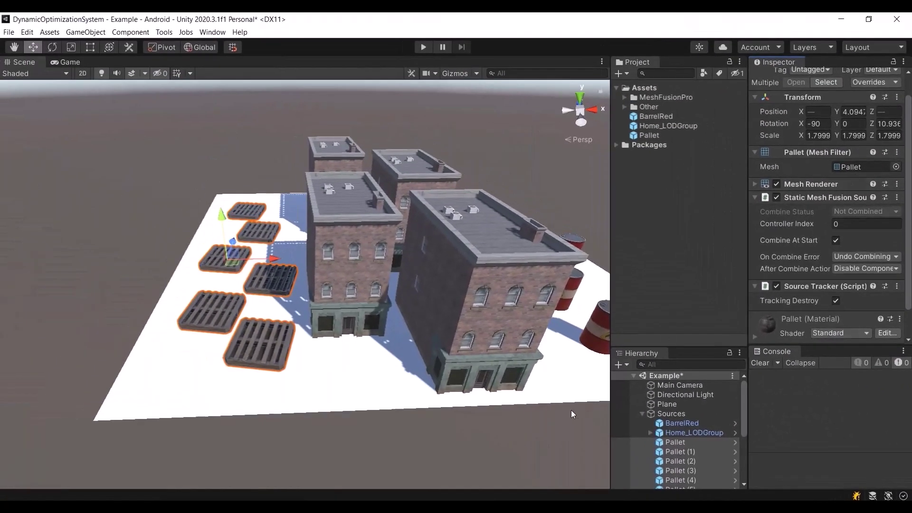
Step: Run the scene and preview the CombinedObjects Combined Object mesh top-down
{"action": "left_click", "coordinate": [571, 410]}
{"action": "left_click", "coordinate": [424, 48]}
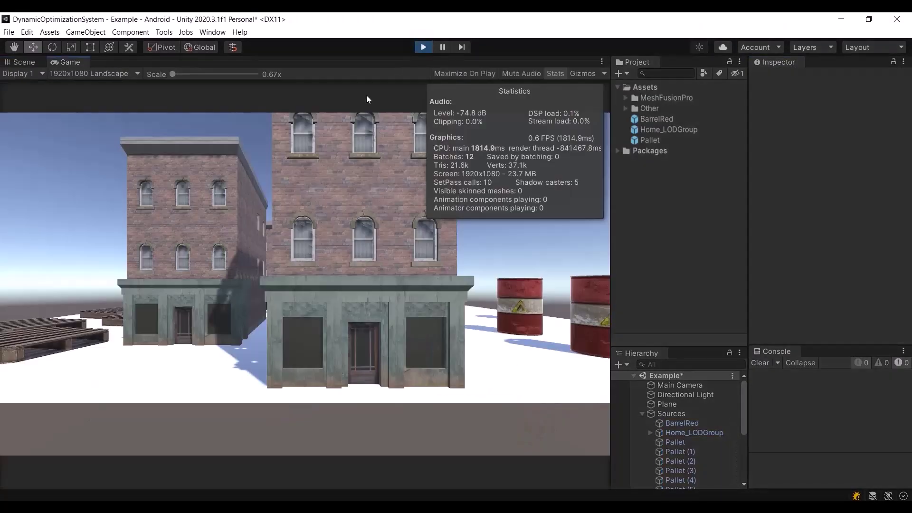
{"action": "left_click", "coordinate": [34, 62]}
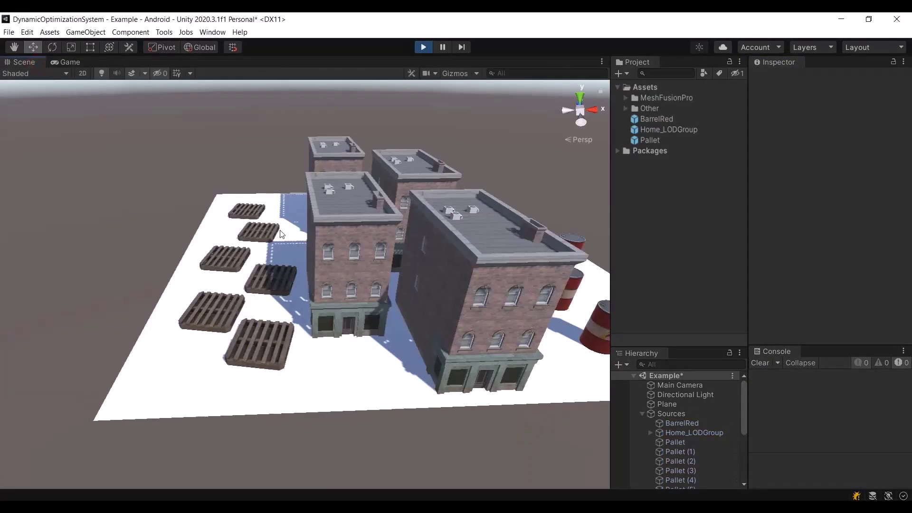
{"action": "left_click", "coordinate": [643, 414]}
{"action": "left_click", "coordinate": [684, 442]}
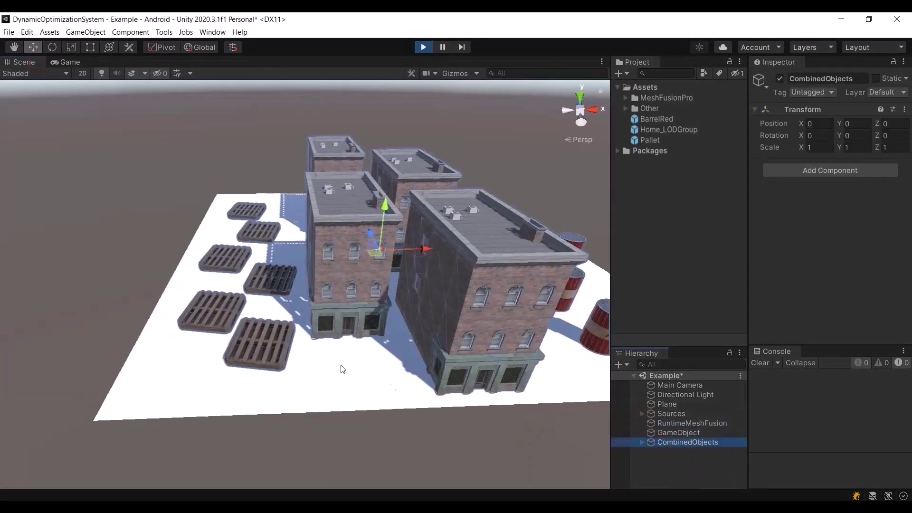
{"action": "left_click", "coordinate": [259, 346]}
{"action": "double_click", "coordinate": [871, 213]}
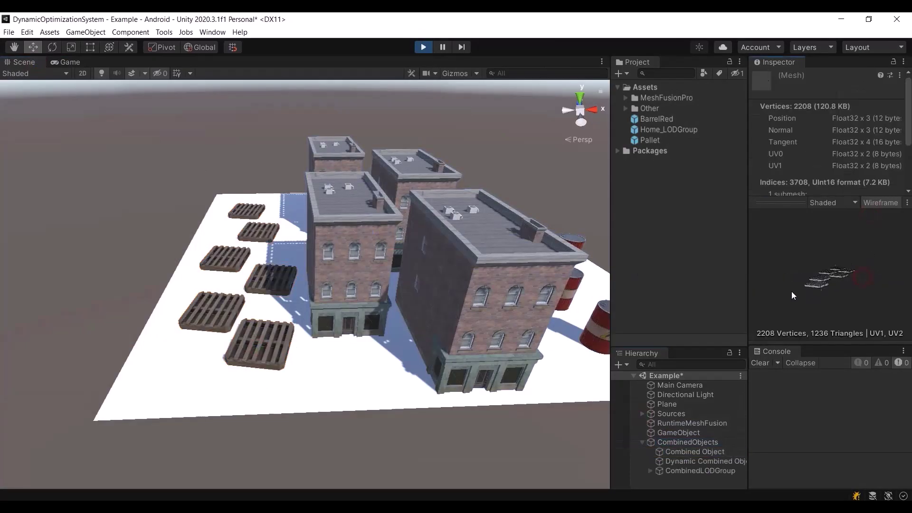
{"action": "mouse_move", "coordinate": [792, 295]}
{"action": "left_mouse_down"}
{"action": "mouse_move", "coordinate": [740, 316]}
{"action": "mouse_move", "coordinate": [649, 313]}
{"action": "left_mouse_up"}
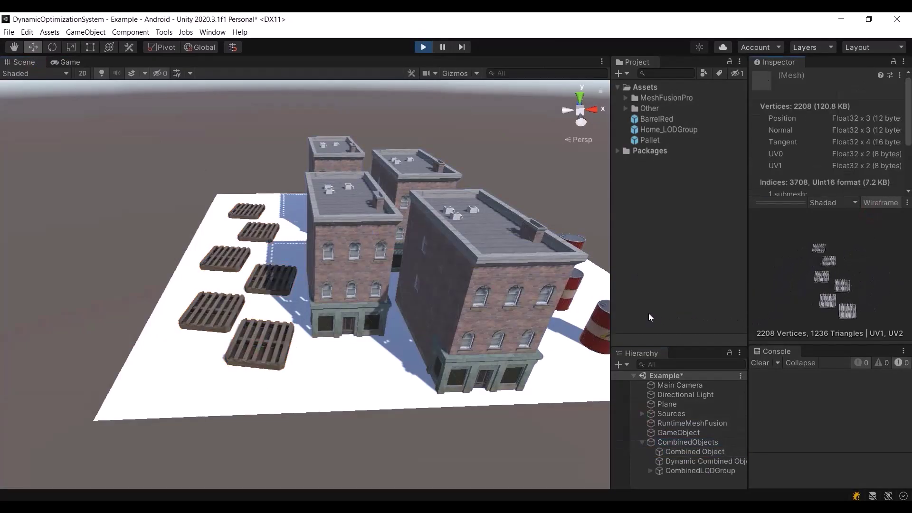
Step: Delete Pallet, Pallet (1) and Pallet (2) from the running scene
{"action": "left_click", "coordinate": [642, 414]}
{"action": "left_click", "coordinate": [675, 442]}
{"action": "left_click", "coordinate": [693, 458], "text": "shift"}
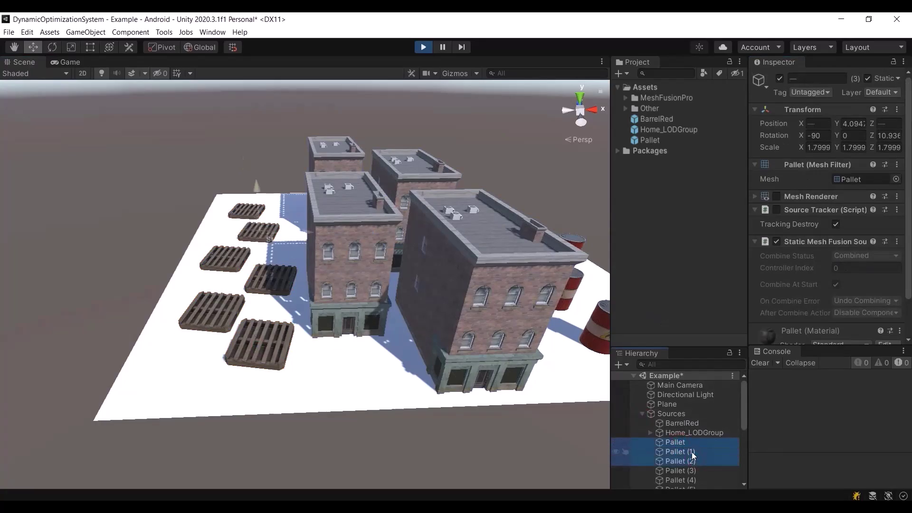
{"action": "right_click", "coordinate": [694, 456]}
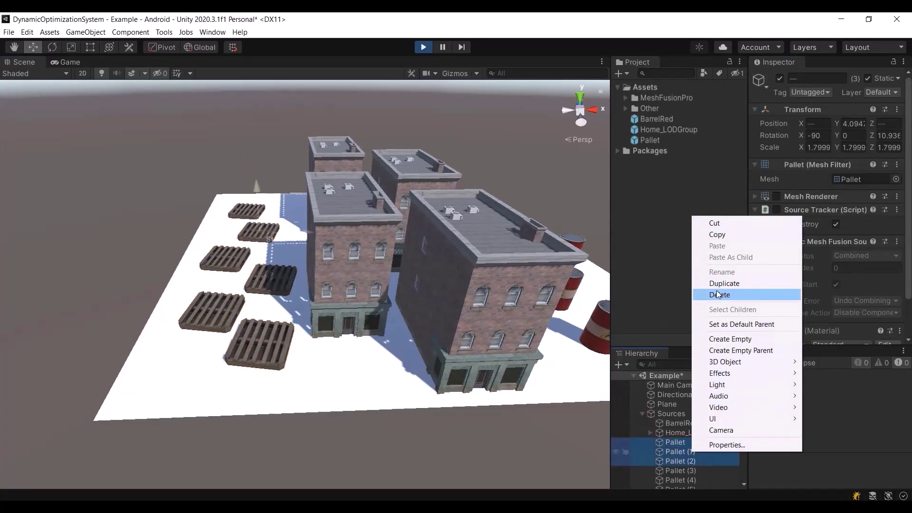
{"action": "left_click", "coordinate": [718, 294]}
{"action": "left_click_drag", "start_coordinate": [519, 319], "coordinate": [495, 310], "text": "alt"}
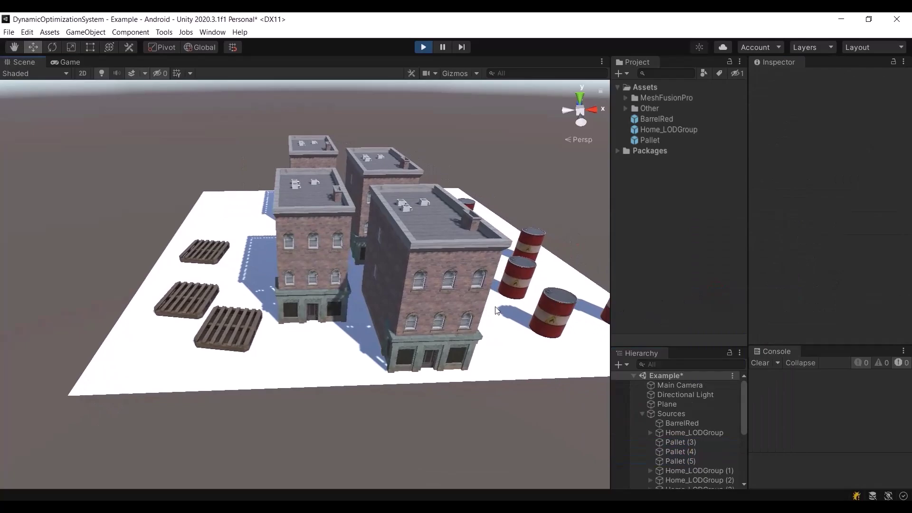
Step: Stop play and add a Source Tracker component to the barrels
{"action": "left_click", "coordinate": [424, 48]}
{"action": "mouse_move", "coordinate": [407, 190]}
{"action": "left_mouse_down", "text": "alt"}
{"action": "mouse_move", "coordinate": [471, 363]}
{"action": "mouse_move", "coordinate": [276, 126]}
{"action": "mouse_move", "coordinate": [239, 116]}
{"action": "left_mouse_up", "text": "alt"}
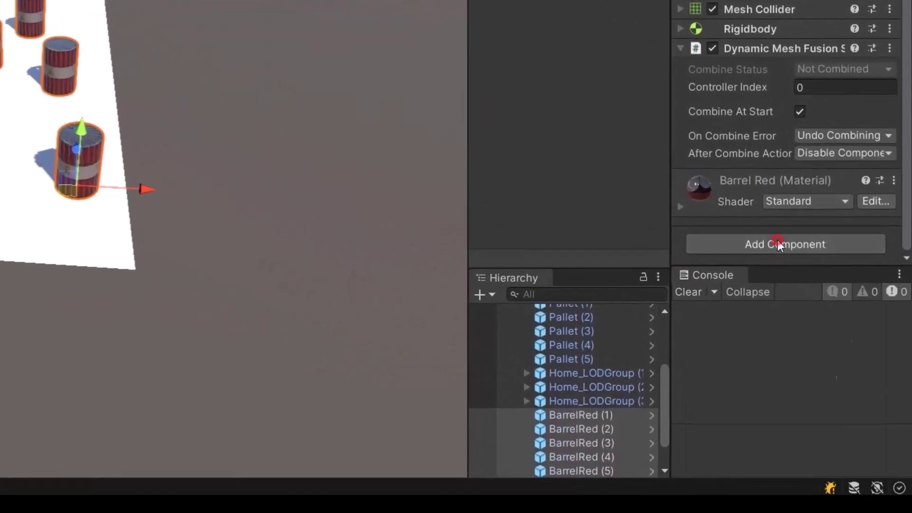
{"action": "left_click", "coordinate": [778, 244]}
{"action": "key", "text": "Return"}
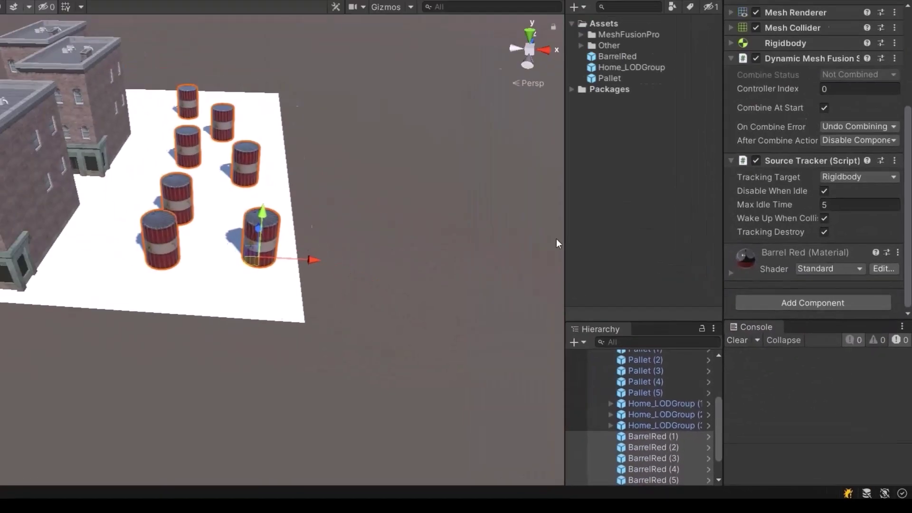
{"action": "left_click", "coordinate": [518, 269]}
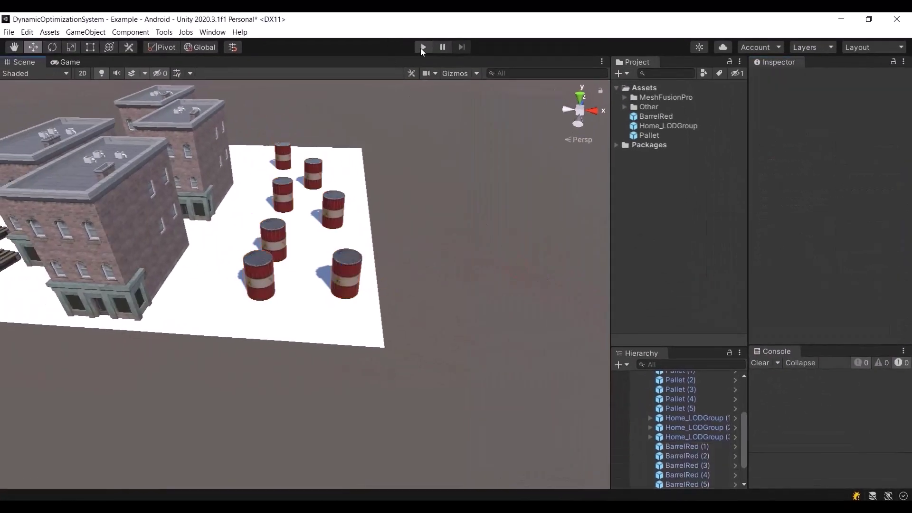
Step: Run the scene and repeatedly lift BarrelRed (2) through (5) to watch them fall
{"action": "left_click", "coordinate": [422, 47]}
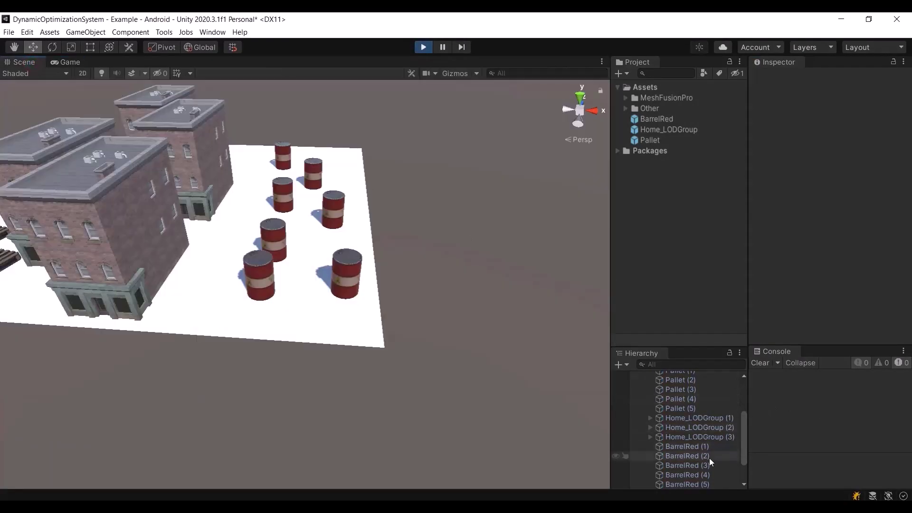
{"action": "scroll", "coordinate": [710, 459], "scroll_direction": "down", "scroll_amount": 2}
{"action": "left_click", "coordinate": [685, 420]}
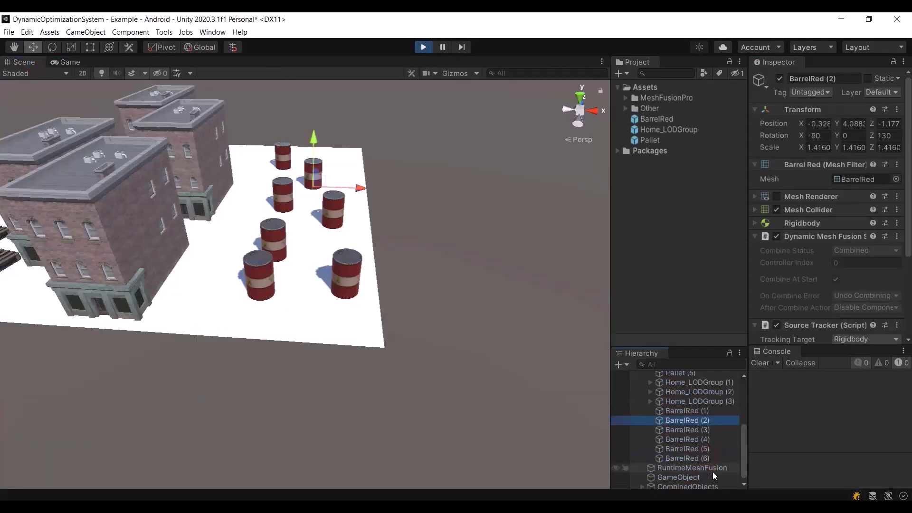
{"action": "left_click", "coordinate": [687, 449], "text": "shift"}
{"action": "left_click_drag", "start_coordinate": [348, 255], "coordinate": [384, 178]}
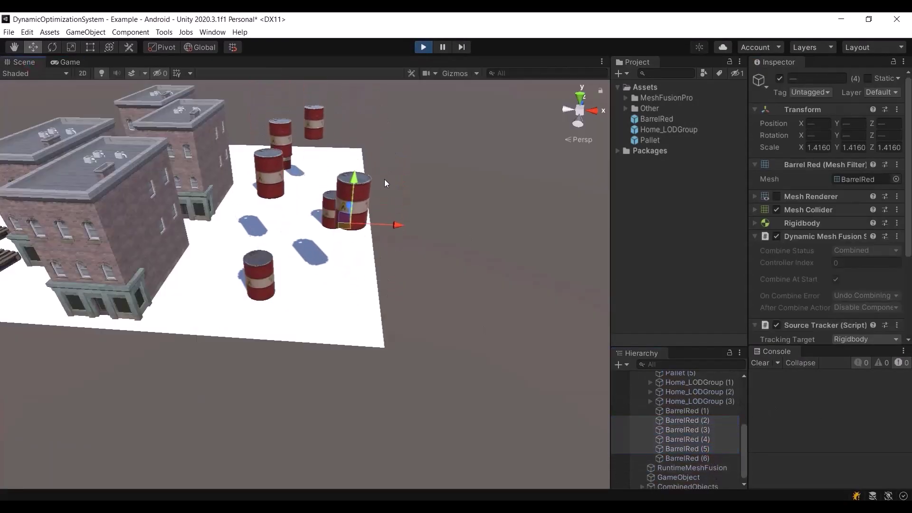
{"action": "left_click_drag", "start_coordinate": [346, 255], "coordinate": [382, 86]}
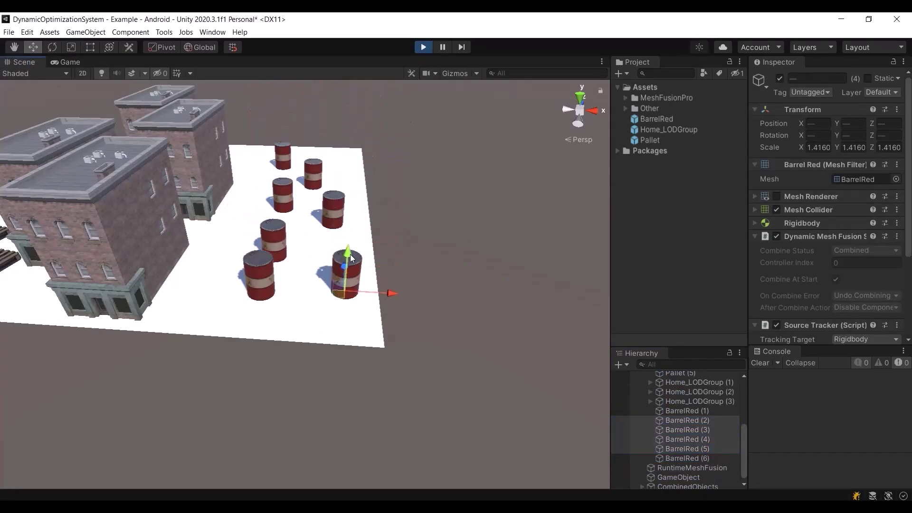
{"action": "left_click_drag", "start_coordinate": [347, 257], "coordinate": [381, 86]}
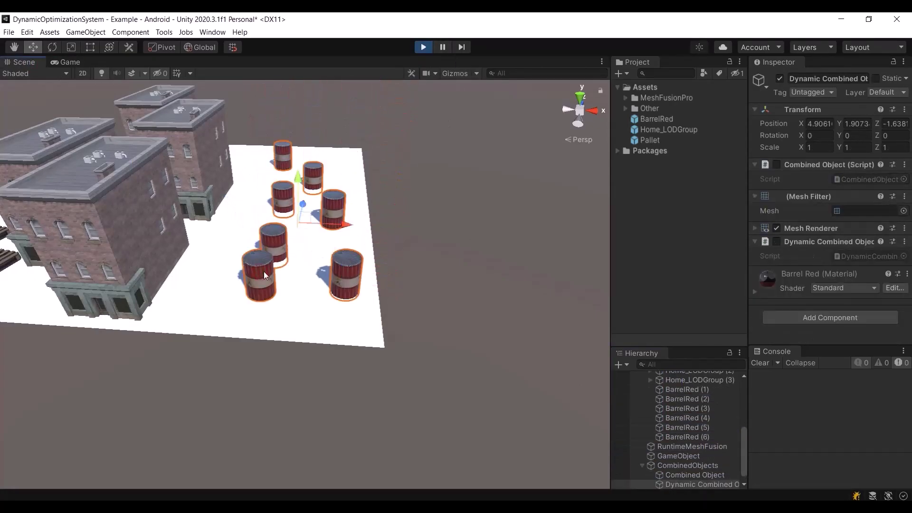
Step: Preview the combined barrel mesh, then stop play
{"action": "double_click", "coordinate": [863, 211]}
{"action": "left_click_drag", "start_coordinate": [850, 273], "coordinate": [602, 293]}
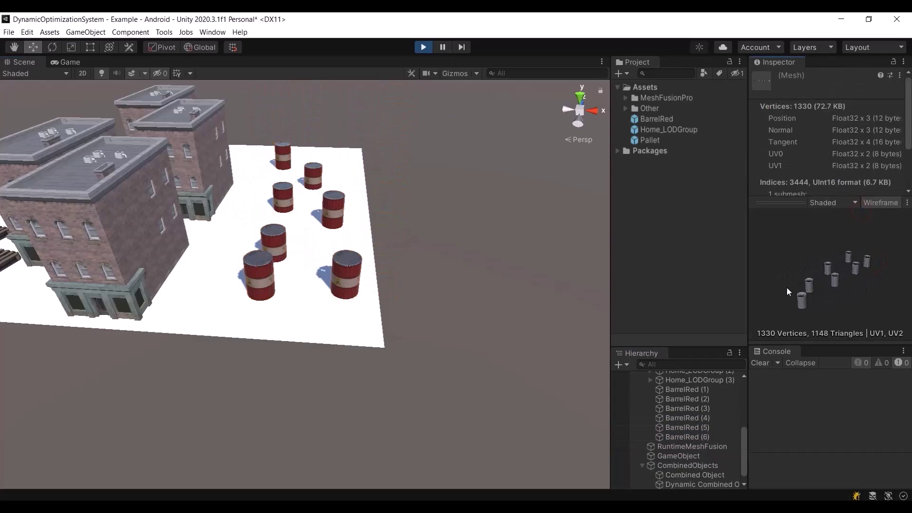
{"action": "key", "text": "ctrl+p"}
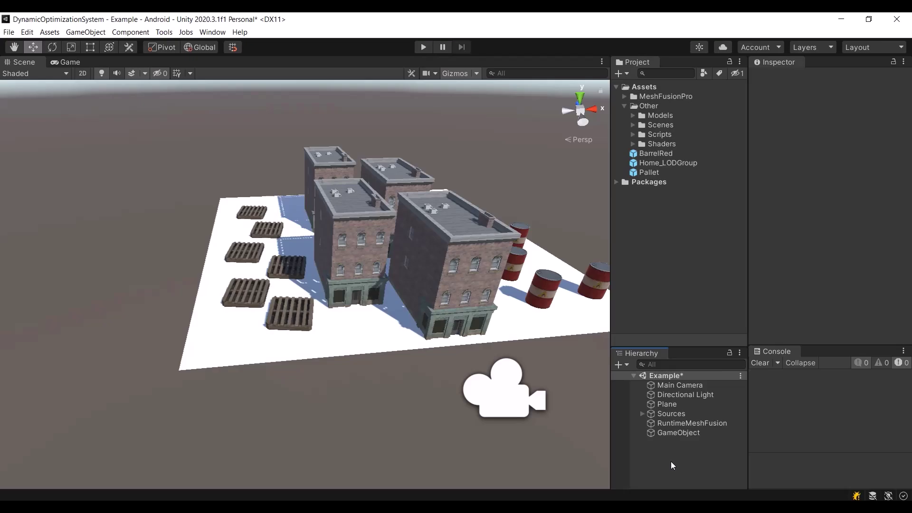
Step: Auto-assign RuntimeMeshFusion's Static Sources, then remove them all
{"action": "left_click", "coordinate": [677, 423]}
{"action": "left_click", "coordinate": [790, 287]}
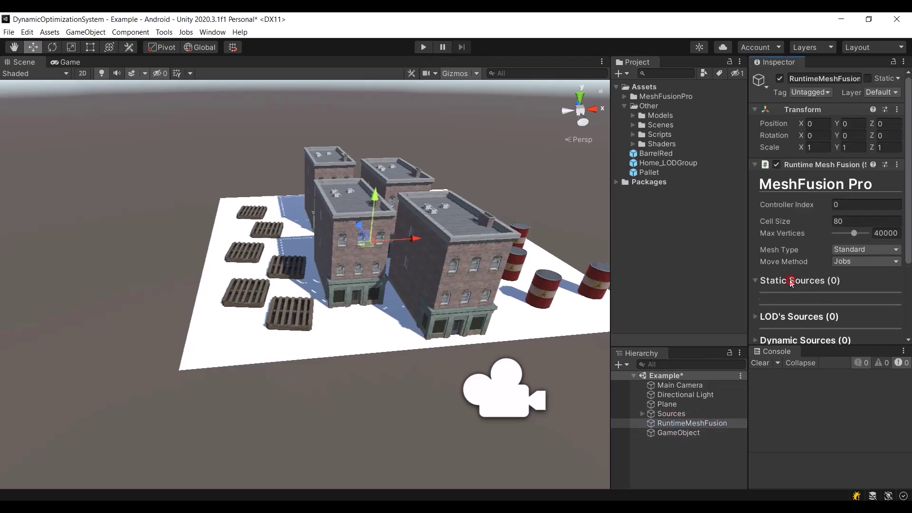
{"action": "scroll", "coordinate": [802, 242], "scroll_direction": "down", "scroll_amount": 3}
{"action": "left_click", "coordinate": [824, 205]}
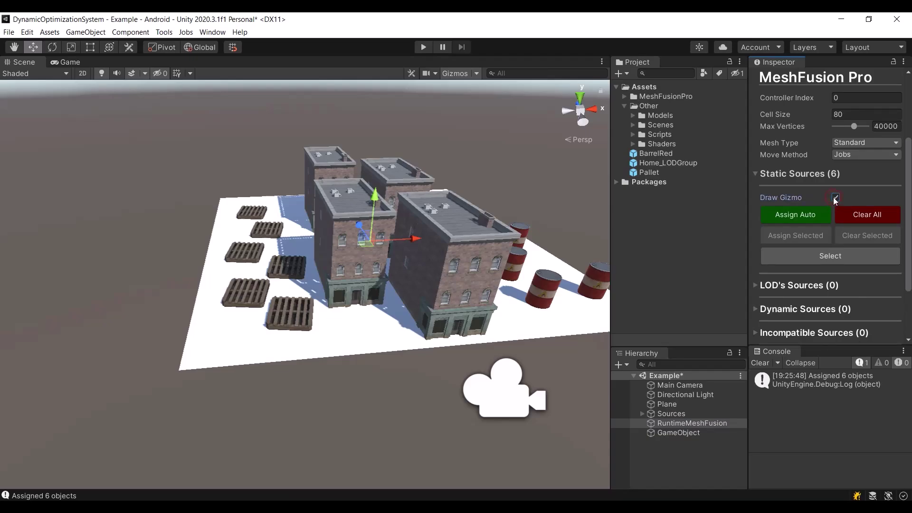
{"action": "mouse_move", "coordinate": [334, 263]}
{"action": "right_mouse_down"}
{"action": "mouse_move", "coordinate": [403, 269]}
{"action": "mouse_move", "coordinate": [370, 264]}
{"action": "right_mouse_up"}
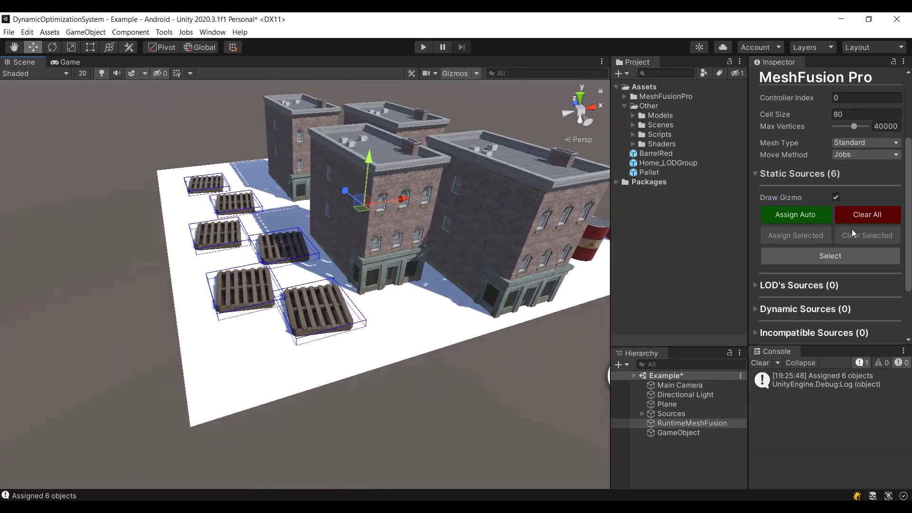
{"action": "left_click", "coordinate": [868, 215]}
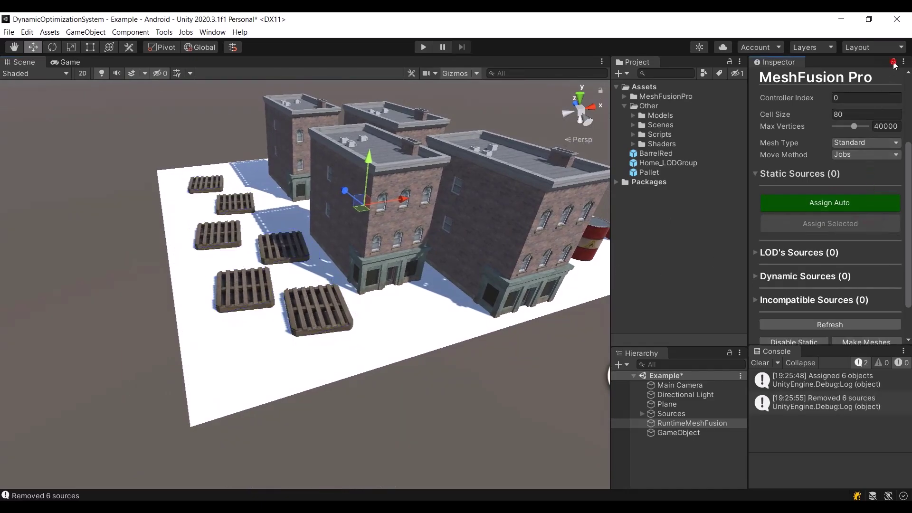
Step: Reassign the six pallets as static sources in batches of two, one and three
{"action": "left_click_drag", "start_coordinate": [401, 389], "coordinate": [174, 235]}
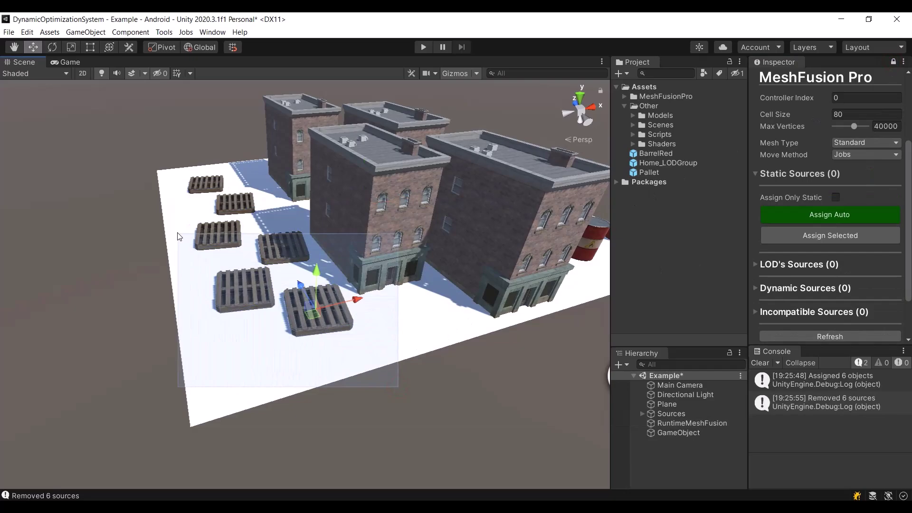
{"action": "left_click", "coordinate": [834, 236]}
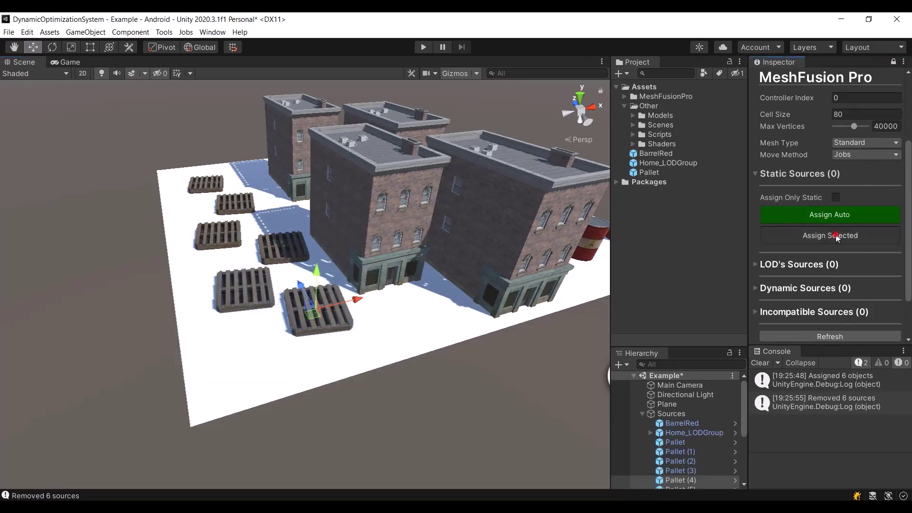
{"action": "mouse_move", "coordinate": [413, 259]}
{"action": "left_mouse_down", "text": "alt"}
{"action": "mouse_move", "coordinate": [262, 141]}
{"action": "mouse_move", "coordinate": [331, 228]}
{"action": "left_mouse_up", "text": "alt"}
{"action": "left_click", "coordinate": [825, 250]}
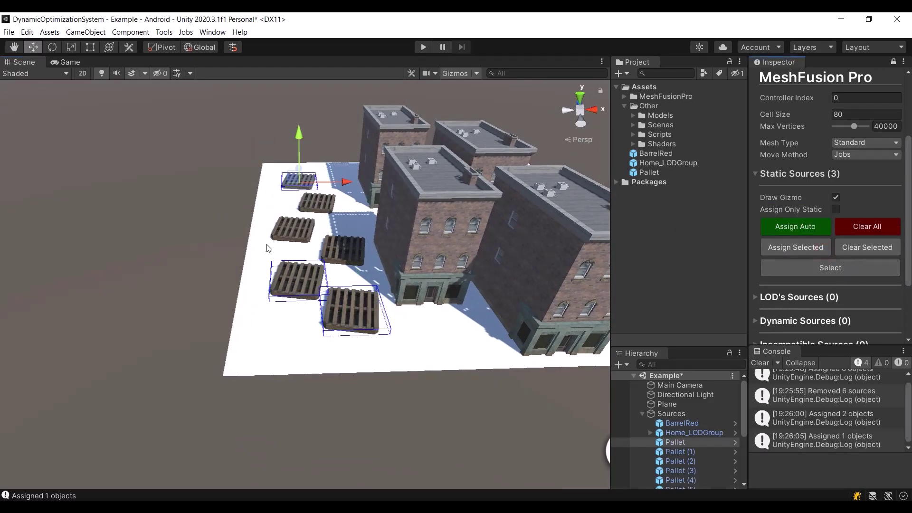
{"action": "mouse_move", "coordinate": [371, 257]}
{"action": "left_mouse_down", "text": "alt"}
{"action": "mouse_move", "coordinate": [333, 248]}
{"action": "mouse_move", "coordinate": [370, 242]}
{"action": "left_mouse_up", "text": "alt"}
{"action": "left_click", "coordinate": [796, 226]}
{"action": "left_click_drag", "start_coordinate": [299, 235], "coordinate": [255, 243], "text": "alt"}
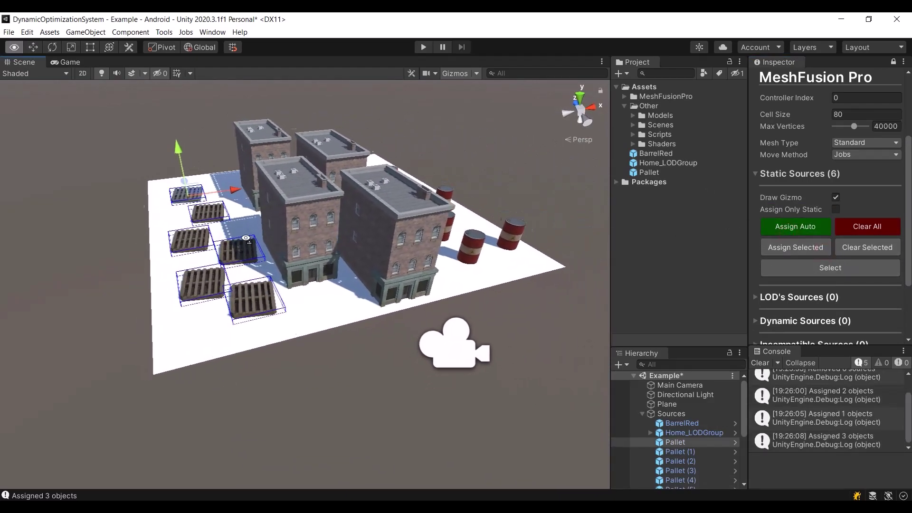
Step: Auto-assign the four buildings as LOD sources
{"action": "left_click", "coordinate": [802, 173]}
{"action": "left_click", "coordinate": [804, 209]}
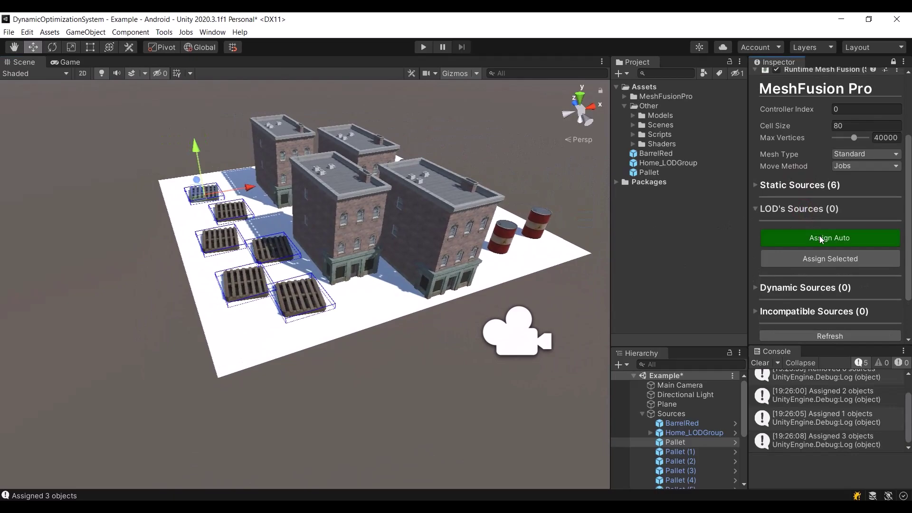
{"action": "left_click", "coordinate": [820, 239]}
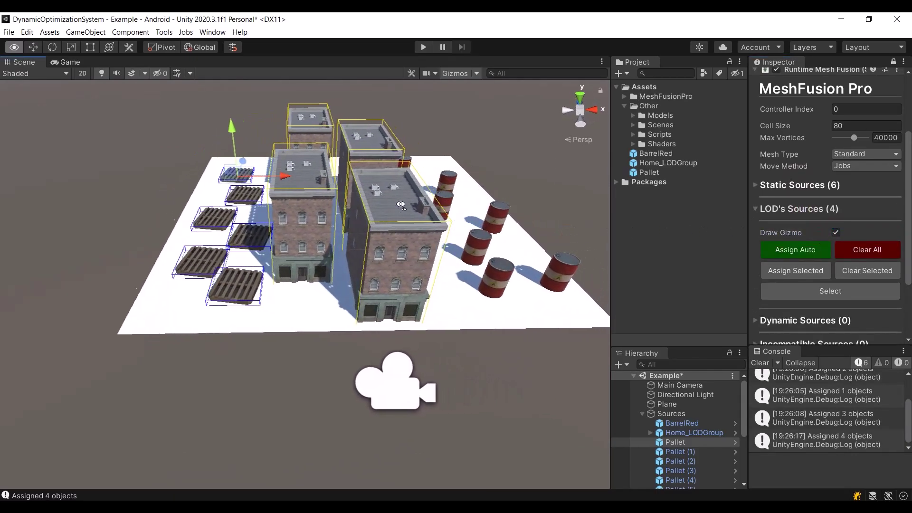
{"action": "left_click_drag", "start_coordinate": [480, 204], "coordinate": [448, 205], "text": "alt"}
Step: Assign the seven selected barrels as dynamic sources
{"action": "left_click", "coordinate": [767, 208]}
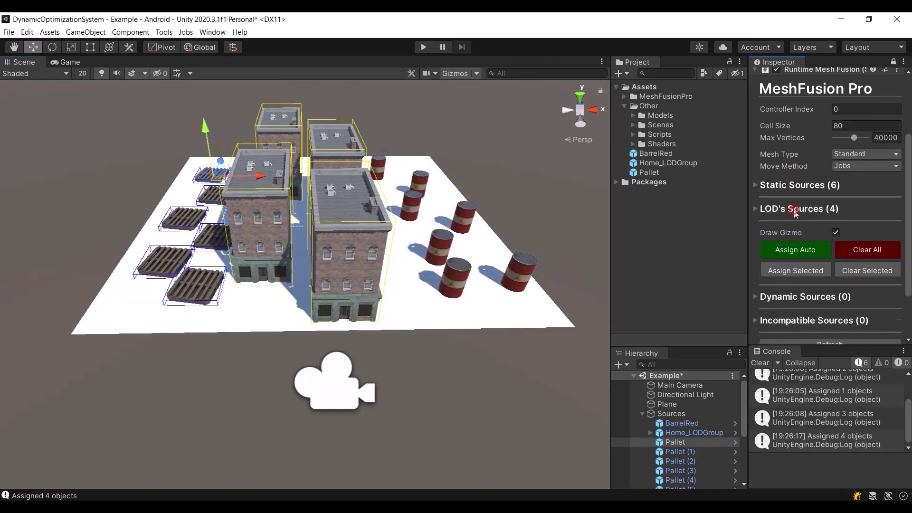
{"action": "left_click", "coordinate": [797, 233]}
{"action": "mouse_move", "coordinate": [563, 178]}
{"action": "left_mouse_down", "text": "alt"}
{"action": "mouse_move", "coordinate": [507, 173]}
{"action": "mouse_move", "coordinate": [464, 341]}
{"action": "mouse_move", "coordinate": [251, 106]}
{"action": "left_mouse_up", "text": "alt"}
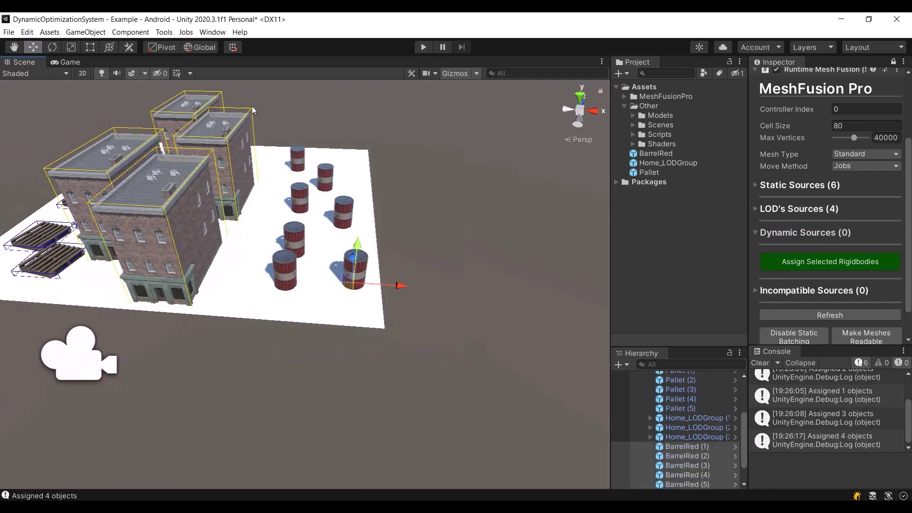
{"action": "left_click", "coordinate": [819, 260]}
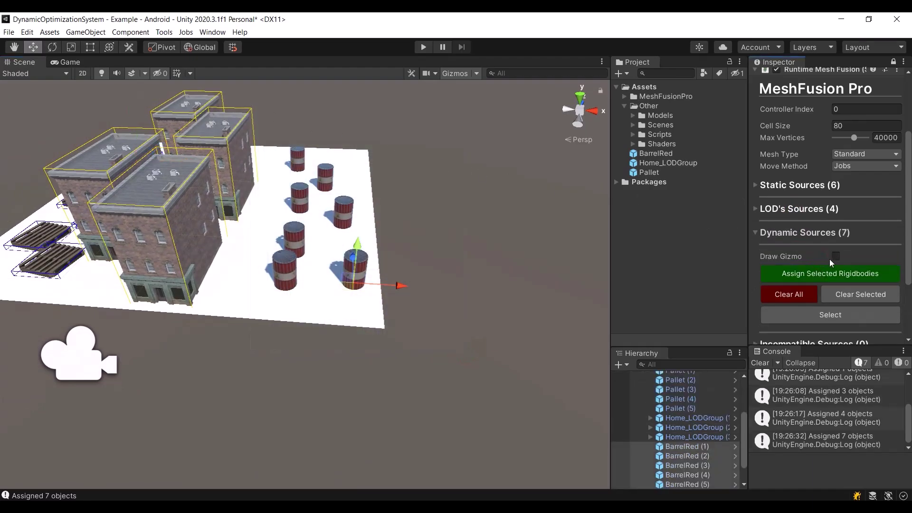
{"action": "left_click_drag", "start_coordinate": [484, 202], "coordinate": [528, 203], "text": "alt"}
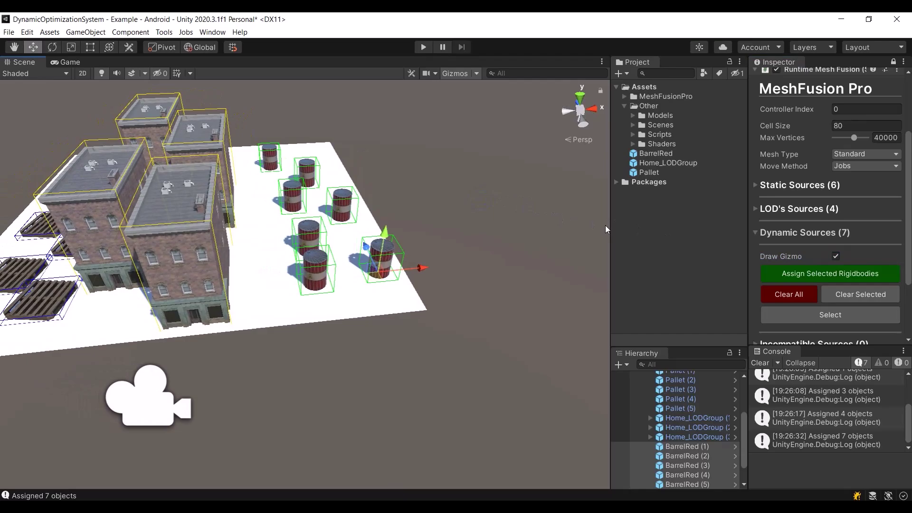
Step: Strip the front barrel's Source Tracker, Dynamic Mesh Fusion Source and Rigidbody
{"action": "left_click", "coordinate": [760, 363]}
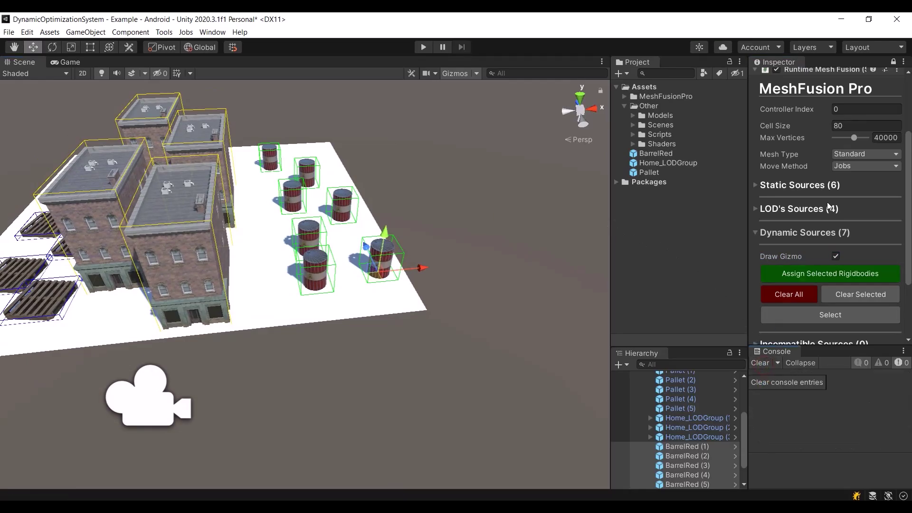
{"action": "left_click", "coordinate": [893, 62]}
{"action": "scroll", "coordinate": [489, 209], "scroll_direction": "up", "scroll_amount": 5}
{"action": "left_click", "coordinate": [489, 209]}
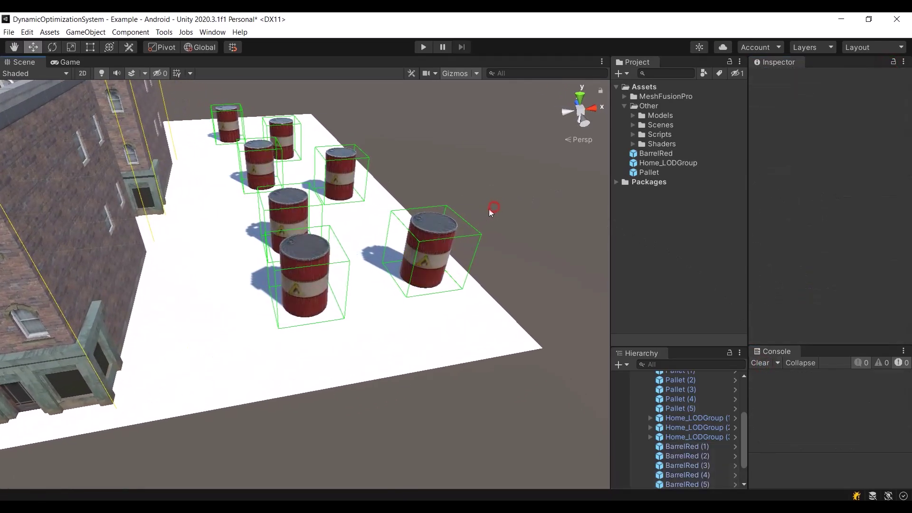
{"action": "left_click", "coordinate": [319, 266]}
{"action": "scroll", "coordinate": [817, 211], "scroll_direction": "down", "scroll_amount": 3}
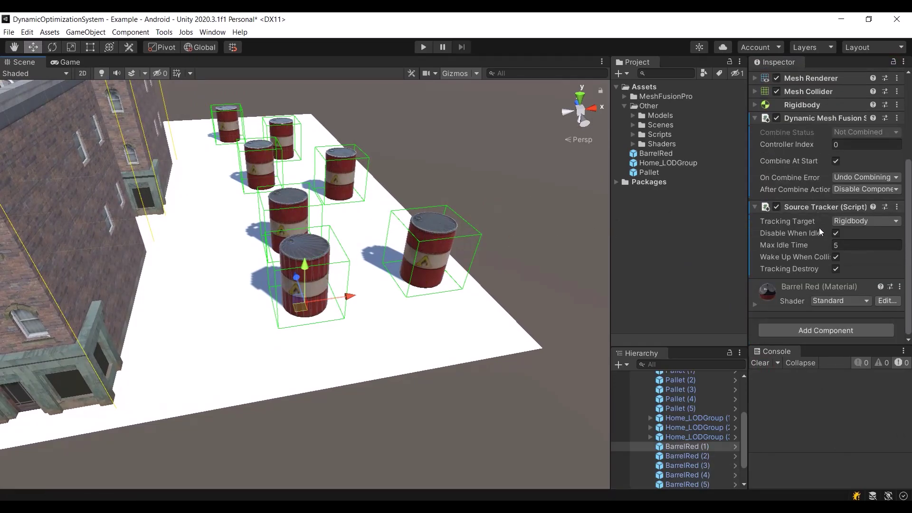
{"action": "right_click", "coordinate": [813, 207]}
{"action": "left_click", "coordinate": [813, 240]}
{"action": "right_click", "coordinate": [814, 212]}
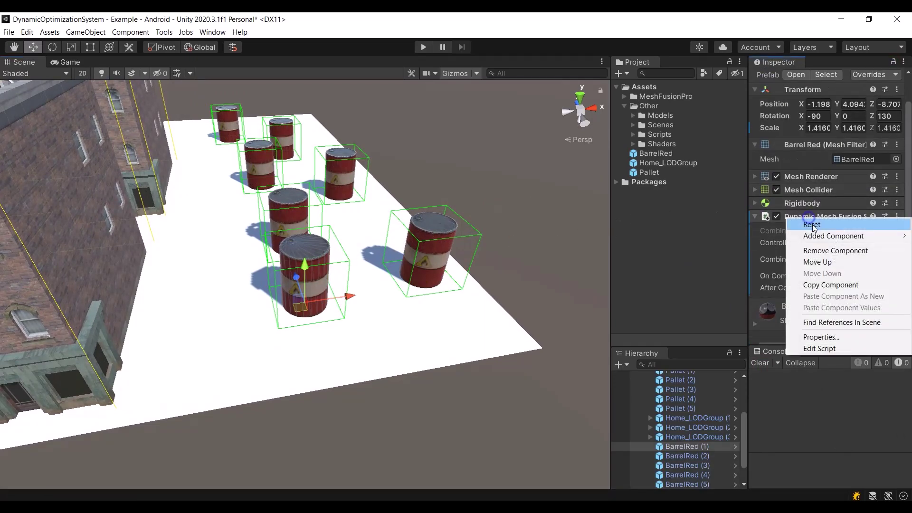
{"action": "left_click", "coordinate": [816, 251]}
{"action": "right_click", "coordinate": [798, 233]}
{"action": "left_click", "coordinate": [777, 254]}
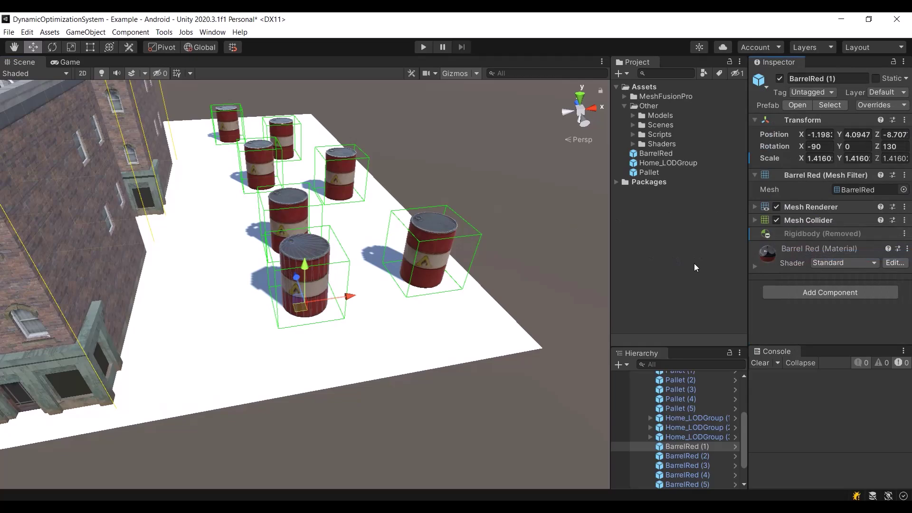
{"action": "left_click_drag", "start_coordinate": [393, 259], "coordinate": [531, 307], "text": "alt"}
{"action": "scroll", "coordinate": [681, 407], "scroll_direction": "up", "scroll_amount": 3}
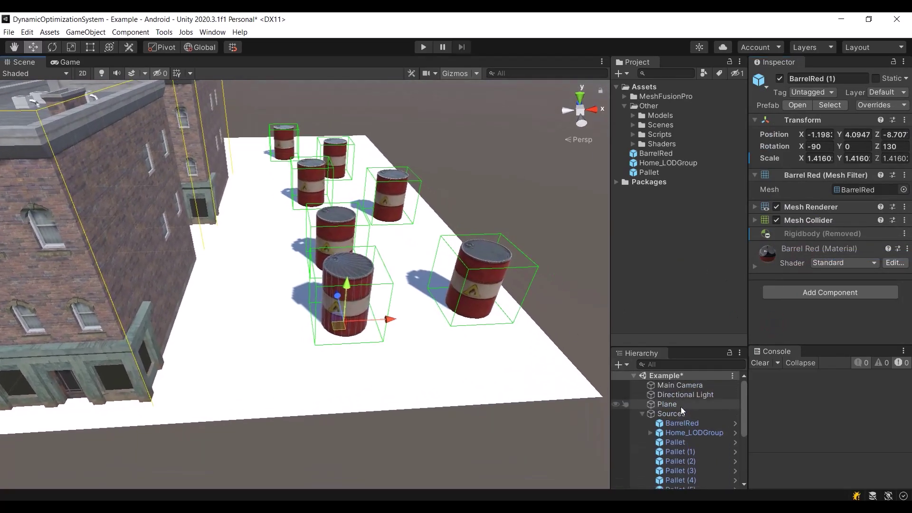
{"action": "scroll", "coordinate": [673, 427], "scroll_direction": "down", "scroll_amount": 5}
Step: Add a new Dynamic Mesh Fusion Source and Source Tracker to BarrelRed (1)
{"action": "left_click", "coordinate": [685, 475]}
{"action": "scroll", "coordinate": [847, 279], "scroll_direction": "down", "scroll_amount": 5}
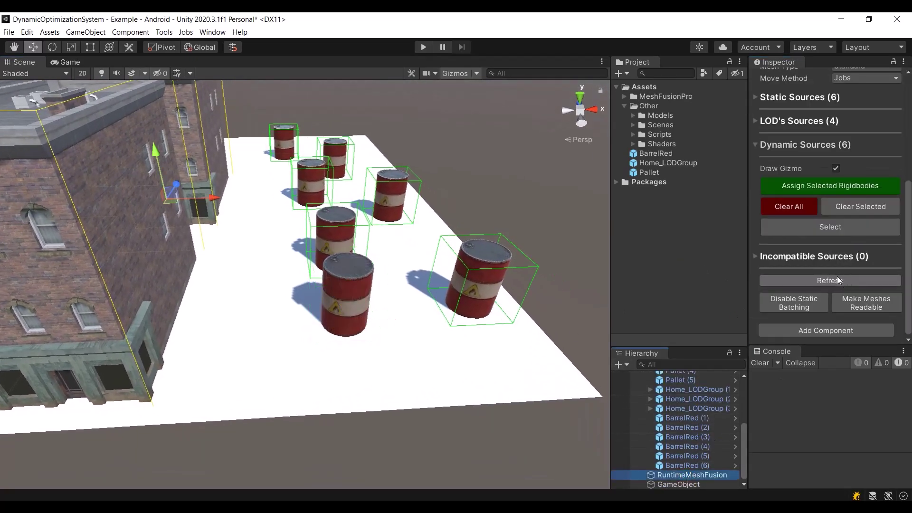
{"action": "mouse_move", "coordinate": [456, 257]}
{"action": "left_mouse_down", "text": "alt"}
{"action": "mouse_move", "coordinate": [502, 262]}
{"action": "mouse_move", "coordinate": [528, 279]}
{"action": "left_mouse_up", "text": "alt"}
{"action": "scroll", "coordinate": [716, 399], "scroll_direction": "up", "scroll_amount": 5}
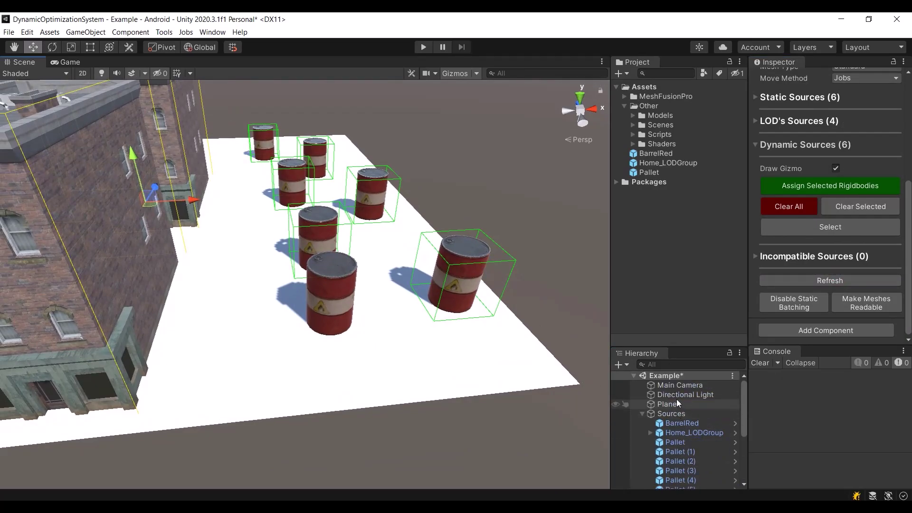
{"action": "left_click", "coordinate": [324, 292]}
{"action": "left_click", "coordinate": [798, 289]}
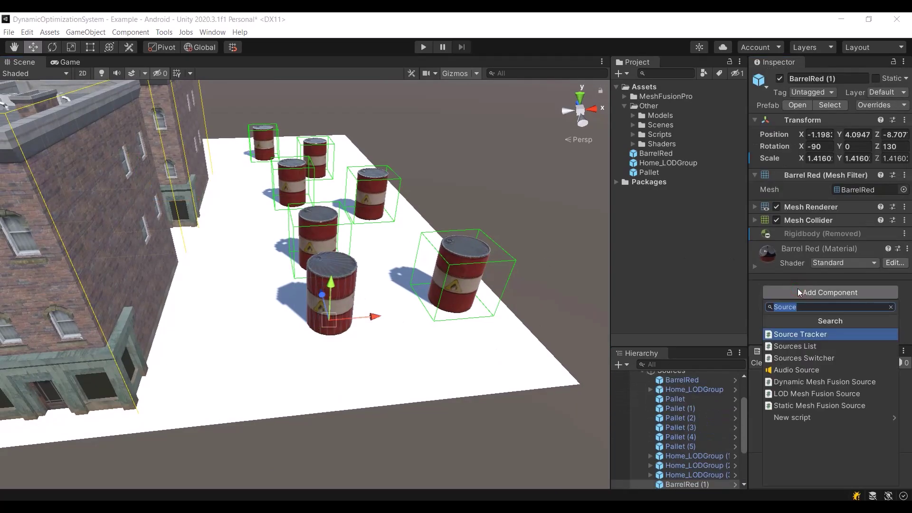
{"action": "type", "text": "Mesh"}
{"action": "key", "text": "BackSpace"}
{"action": "key", "text": "BackSpace"}
{"action": "key", "text": "BackSpace"}
{"action": "type", "text": "Dynami"}
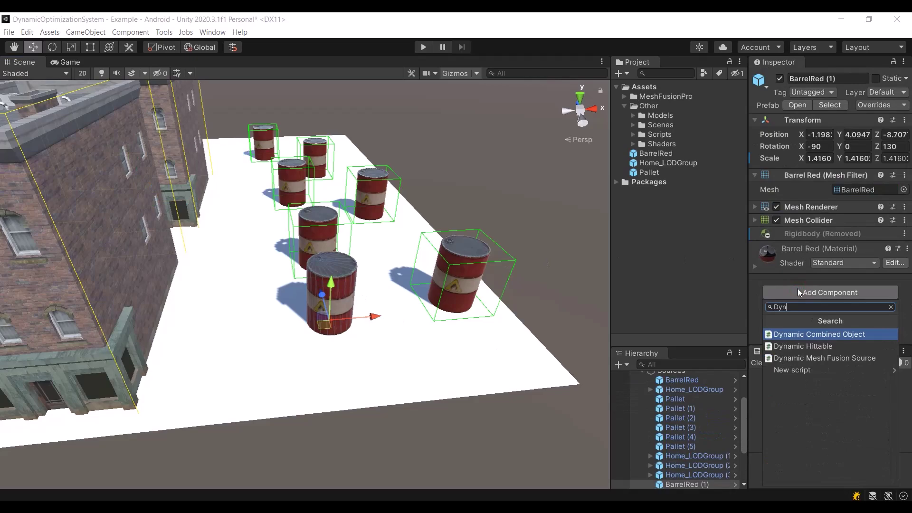
{"action": "key", "text": "Down"}
{"action": "key", "text": "Down"}
{"action": "key", "text": "Return"}
{"action": "scroll", "coordinate": [802, 267], "scroll_direction": "down", "scroll_amount": 2}
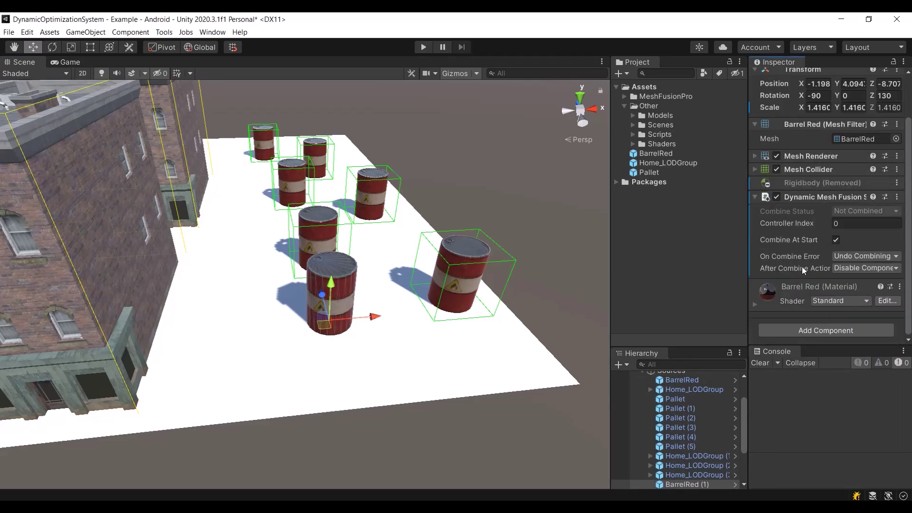
{"action": "left_click", "coordinate": [827, 330]}
{"action": "type", "text": "S"}
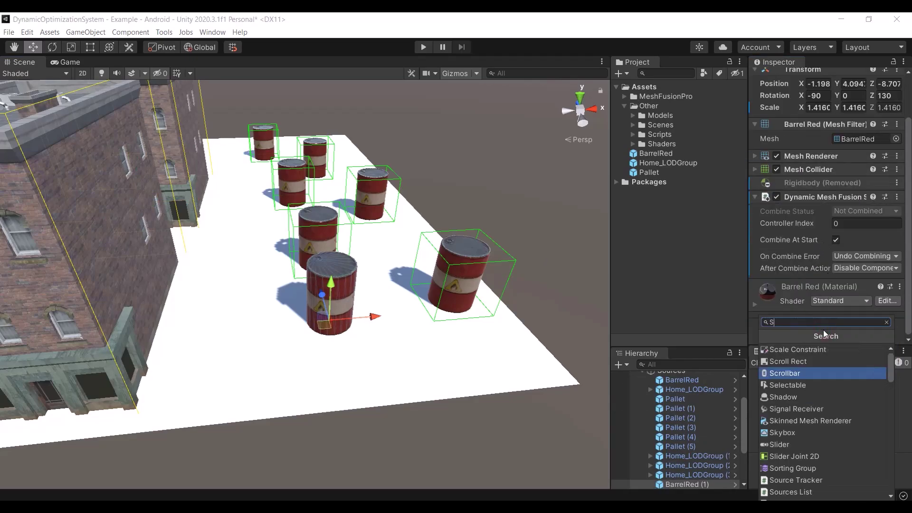
{"action": "type", "text": "our"}
{"action": "key", "text": "Up"}
{"action": "key", "text": "Up"}
{"action": "key", "text": "Return"}
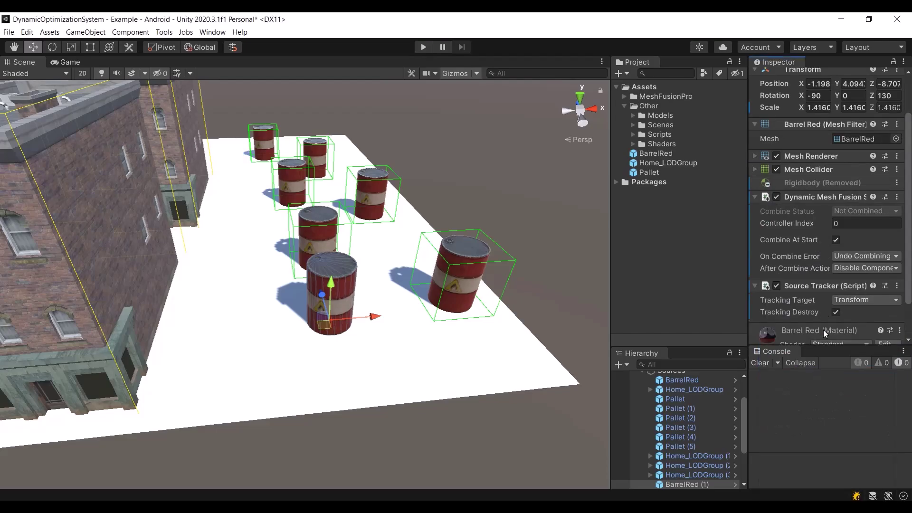
{"action": "scroll", "coordinate": [696, 447], "scroll_direction": "down", "scroll_amount": 3}
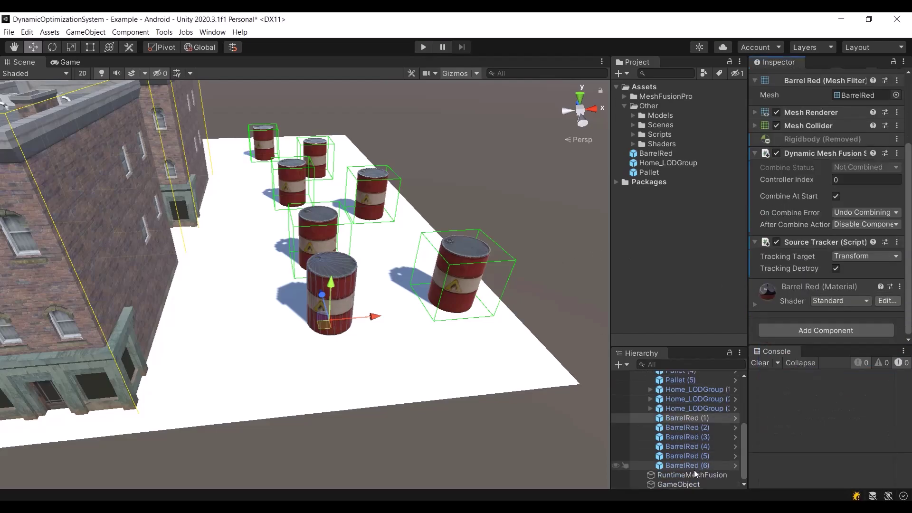
Step: Add a Static Mesh Fusion Source component to the empty GameObject
{"action": "left_click", "coordinate": [693, 474]}
{"action": "scroll", "coordinate": [455, 300], "scroll_direction": "down", "scroll_amount": 2}
{"action": "scroll", "coordinate": [455, 299], "scroll_direction": "down", "scroll_amount": 2}
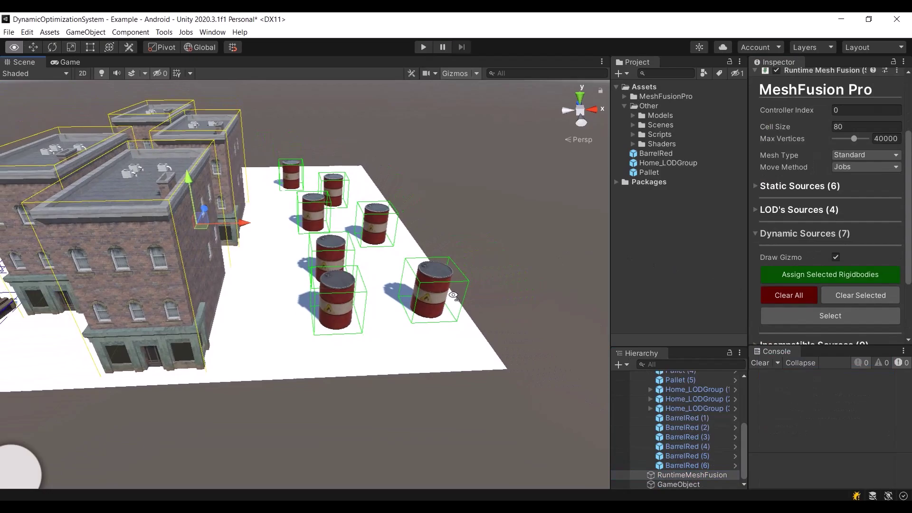
{"action": "scroll", "coordinate": [454, 299], "scroll_direction": "down", "scroll_amount": 2}
{"action": "left_click", "coordinate": [774, 236]}
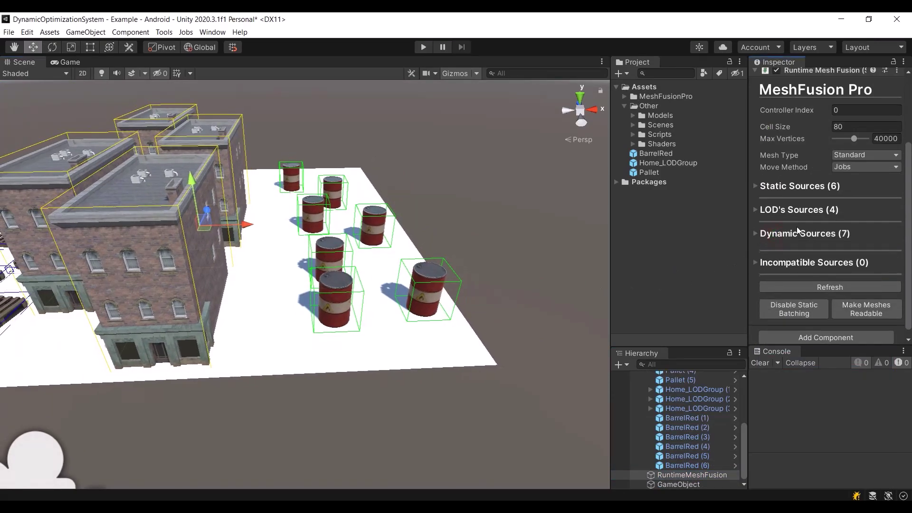
{"action": "left_click", "coordinate": [821, 259]}
{"action": "scroll", "coordinate": [819, 263], "scroll_direction": "down", "scroll_amount": 1}
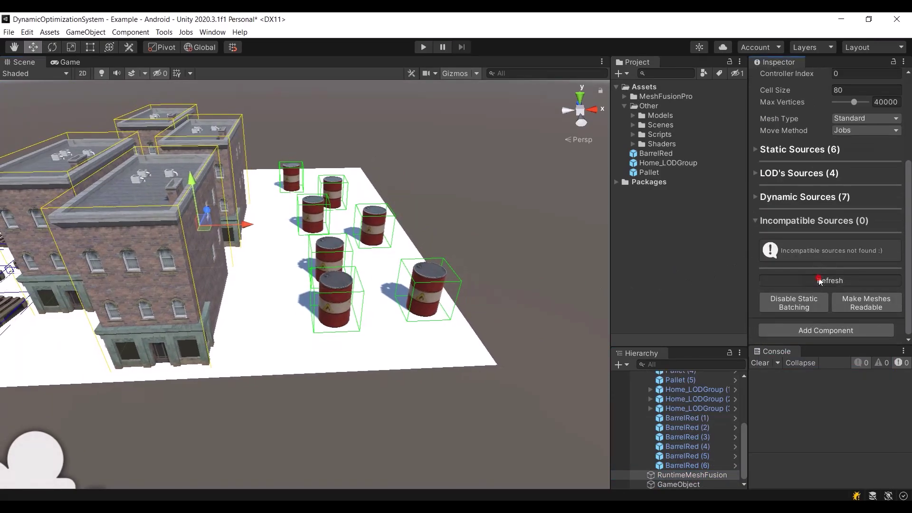
{"action": "left_click", "coordinate": [678, 484]}
{"action": "left_click", "coordinate": [833, 174]}
{"action": "type", "text": "S"}
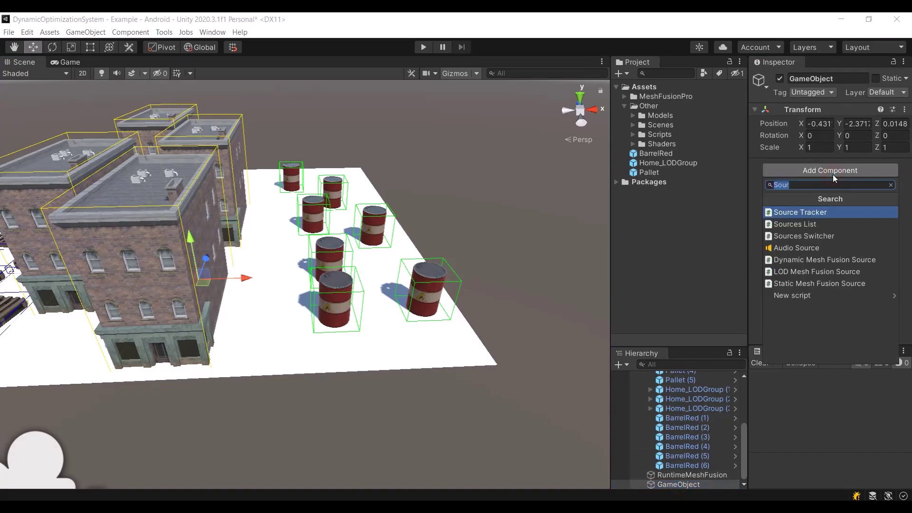
{"action": "type", "text": "tatic"}
{"action": "key", "text": "Down"}
{"action": "key", "text": "Return"}
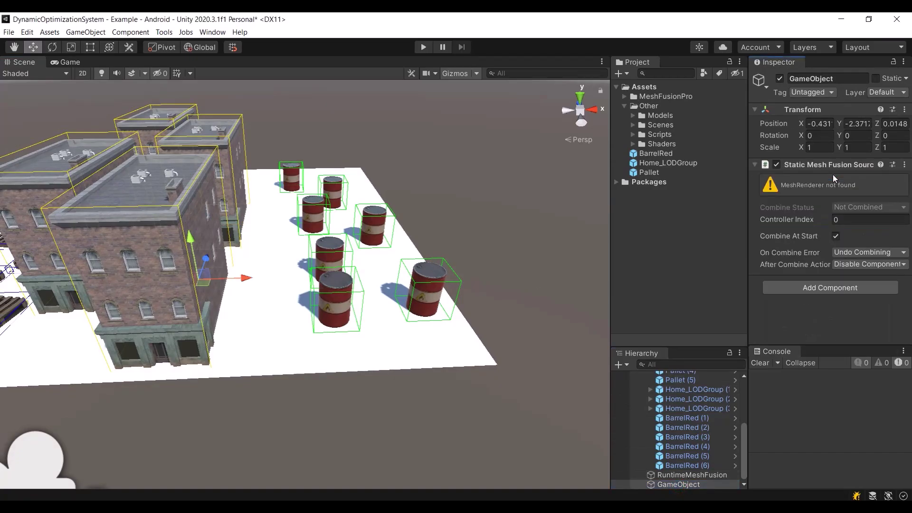
Step: Print and read the incompatibility reasons for the source that failed to combine
{"action": "left_click", "coordinate": [702, 475]}
{"action": "scroll", "coordinate": [800, 214], "scroll_direction": "down", "scroll_amount": 5}
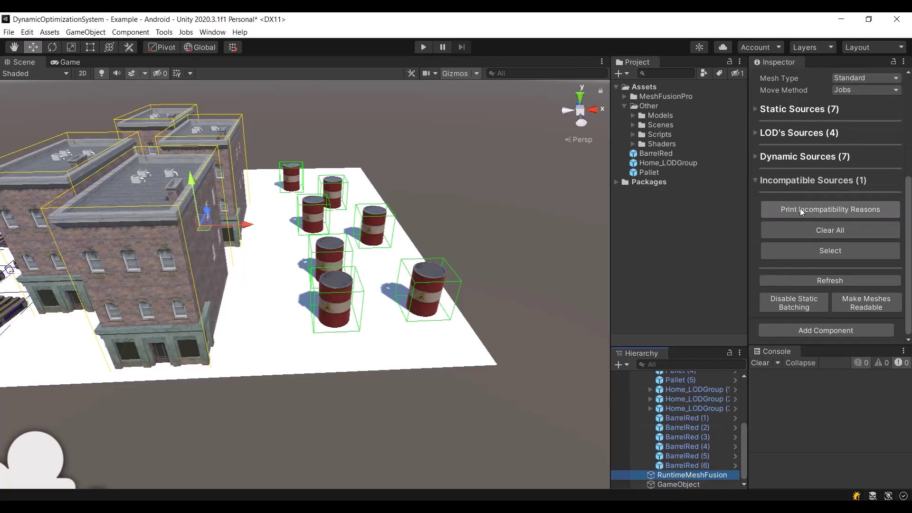
{"action": "left_click", "coordinate": [801, 183]}
{"action": "left_click", "coordinate": [812, 256]}
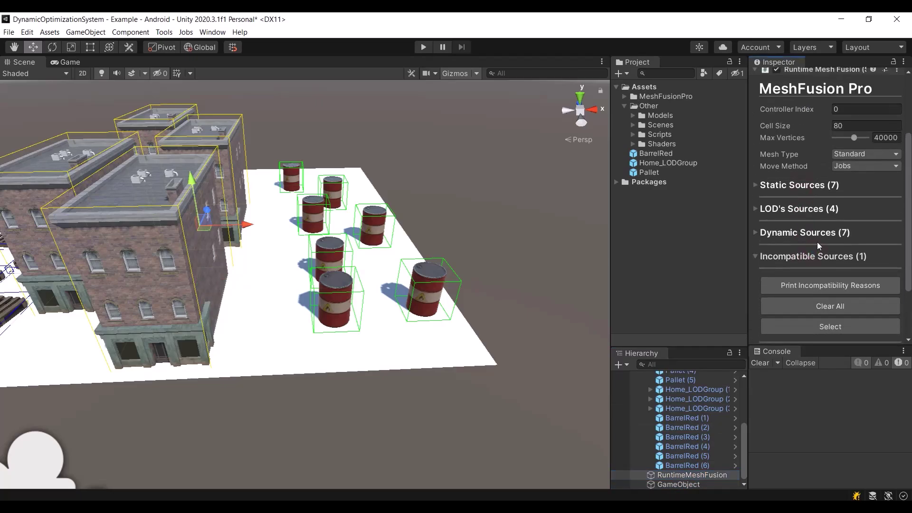
{"action": "scroll", "coordinate": [827, 246], "scroll_direction": "down", "scroll_amount": 3}
{"action": "left_click", "coordinate": [840, 207]}
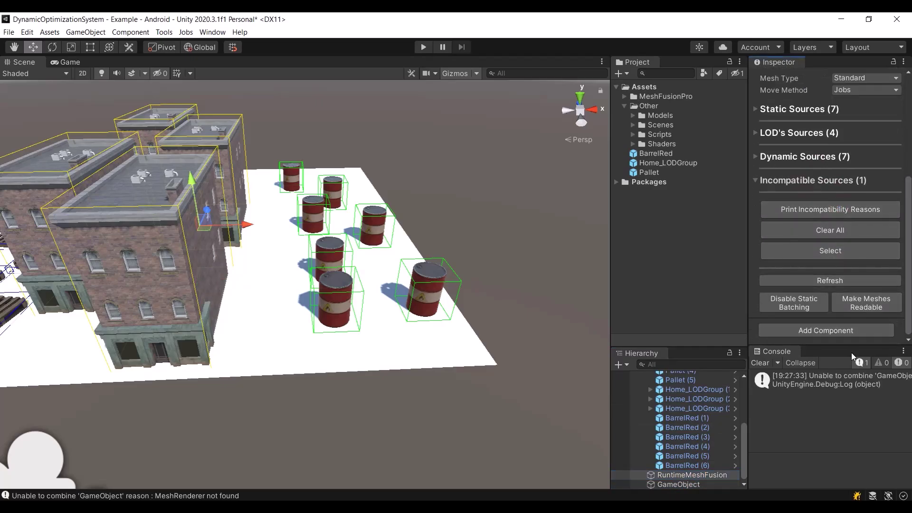
{"action": "left_click", "coordinate": [825, 383]}
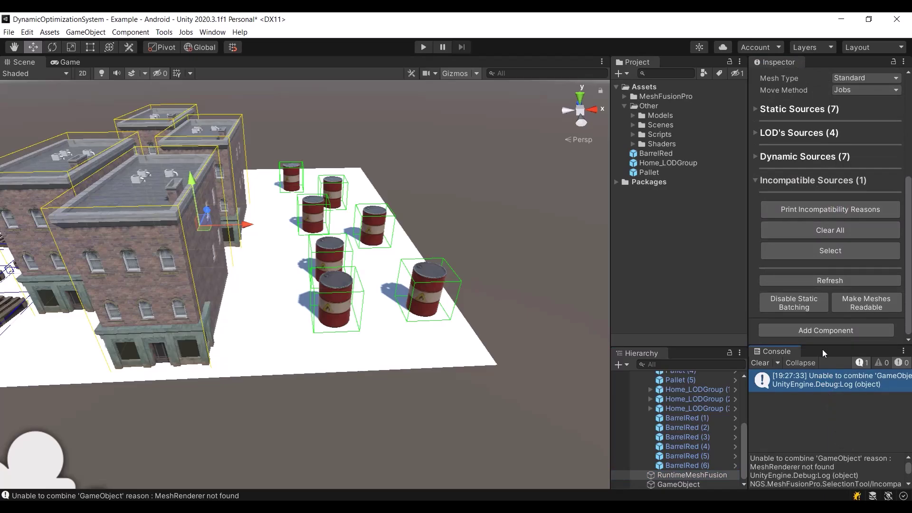
Step: Delete the GameObject lacking a mesh renderer and disable static batching on RuntimeMeshFusion
{"action": "left_click", "coordinate": [827, 251]}
{"action": "left_click", "coordinate": [714, 482]}
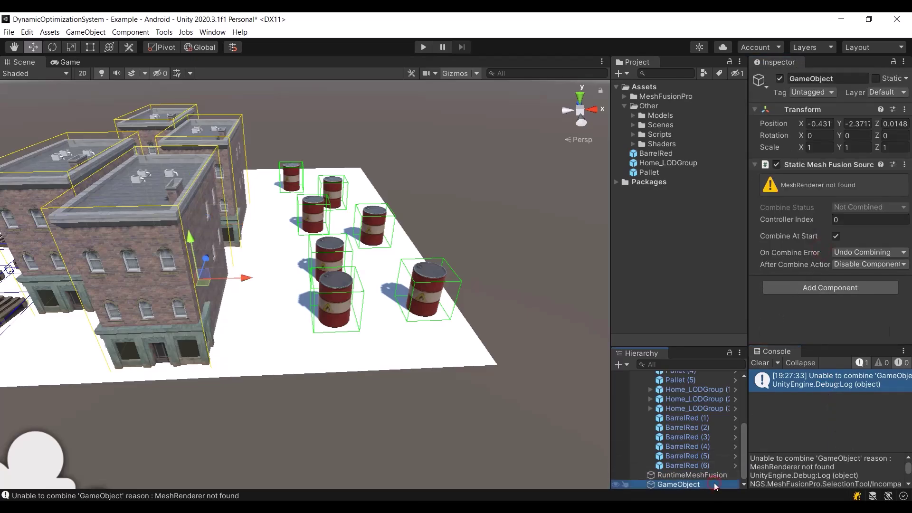
{"action": "key", "text": "Delete"}
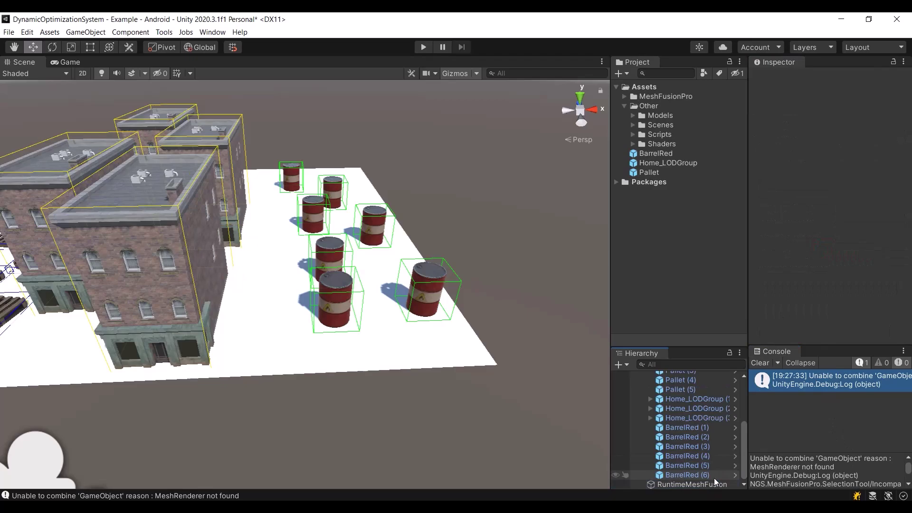
{"action": "left_click", "coordinate": [715, 483]}
{"action": "left_click_drag", "start_coordinate": [908, 194], "coordinate": [909, 285]}
{"action": "left_click", "coordinate": [806, 307]}
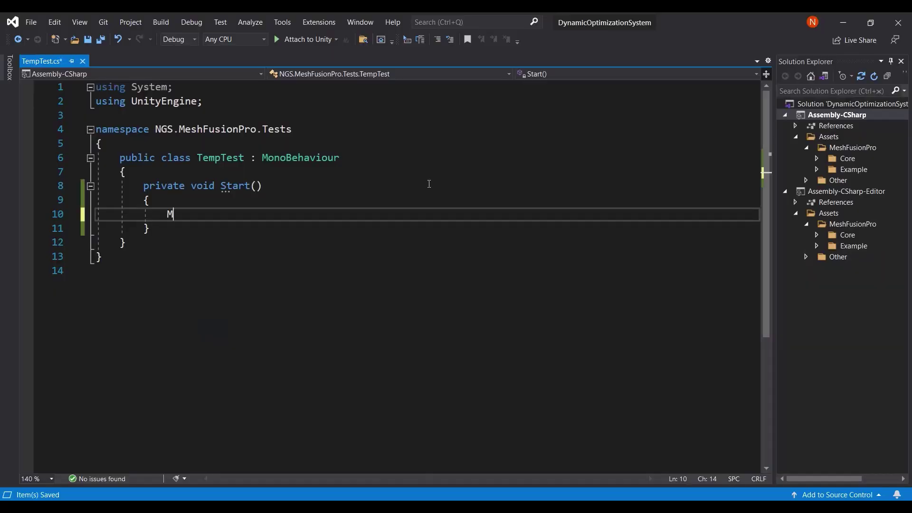
{"action": "type", "text": "MeshFu"}
Step: In Start(), fetch the source with GetComponent<MeshFusionSource>()
{"action": "key", "text": "space"}
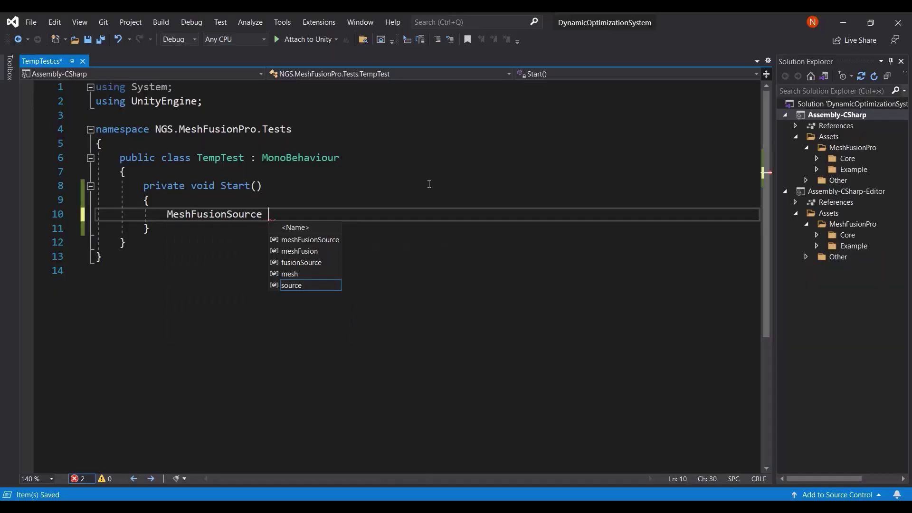
{"action": "type", "text": "source = get"}
{"action": "key", "text": "Tab"}
{"action": "type", "text": "<>()/"}
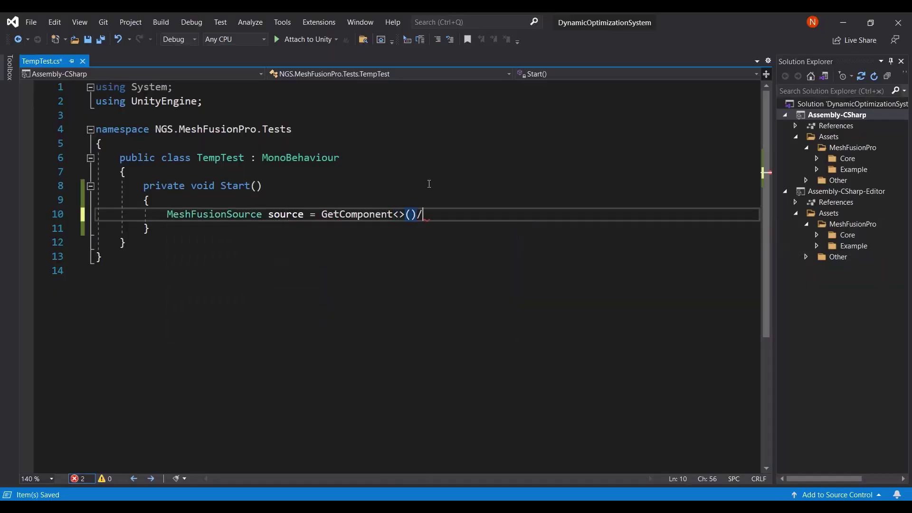
{"action": "key", "text": "BackSpace"}
{"action": "type", "text": ";"}
{"action": "key", "text": "Left"}
{"action": "key", "text": "Left"}
{"action": "key", "text": "Left"}
{"action": "type", "text": "MeshFu"}
{"action": "key", "text": "Tab"}
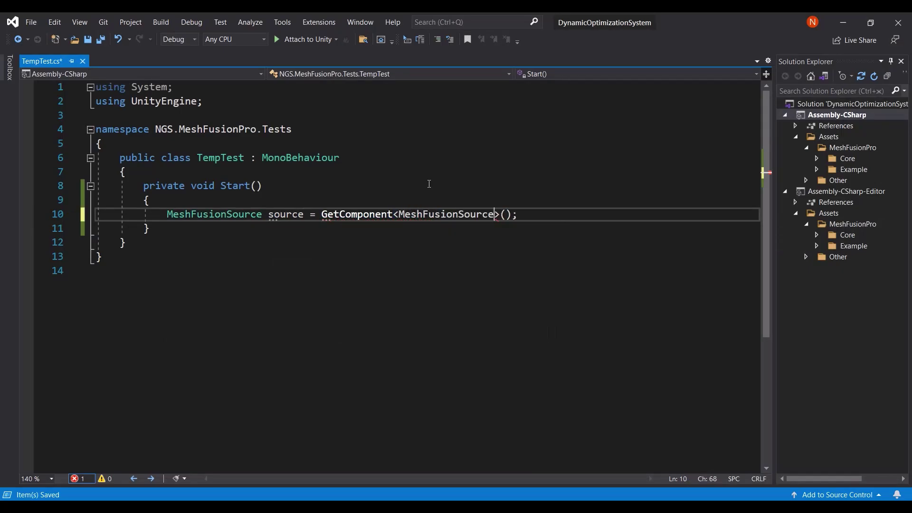
{"action": "key", "text": "End"}
{"action": "key", "text": "Return"}
{"action": "key", "text": "Return"}
{"action": "type", "text": "source.oin"}
Step: Subscribe a generated Source_onCombineFinished handler, then call AssignToController() and UndoCombine()
{"action": "key", "text": "BackSpace"}
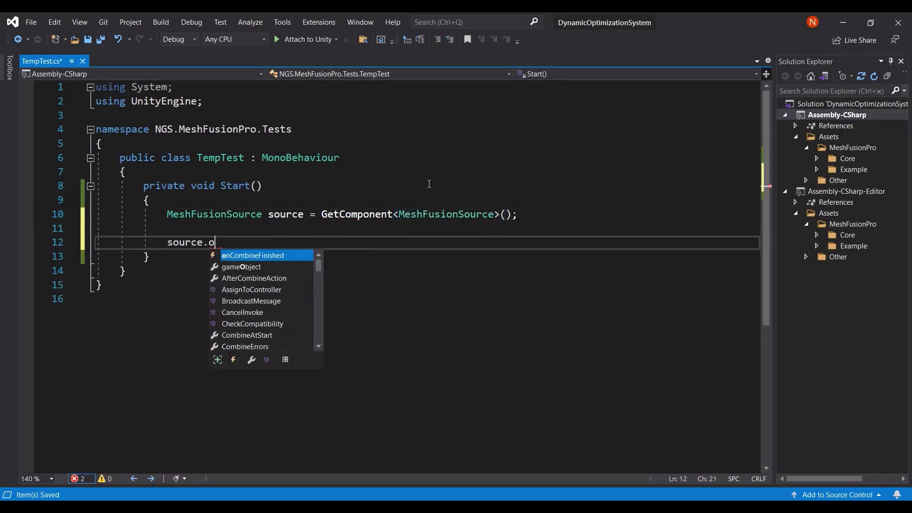
{"action": "type", "text": "n"}
{"action": "key", "text": "Tab"}
{"action": "type", "text": "+="}
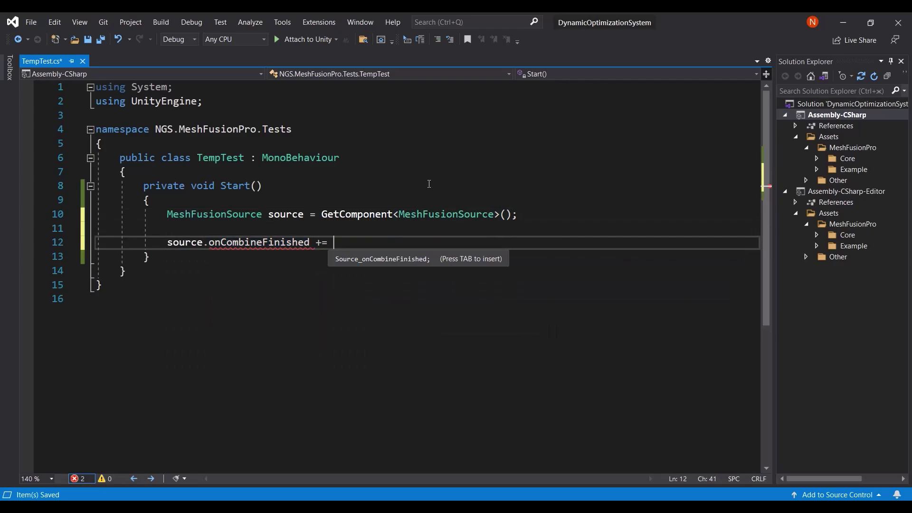
{"action": "key", "text": "Tab"}
{"action": "key", "text": "Return"}
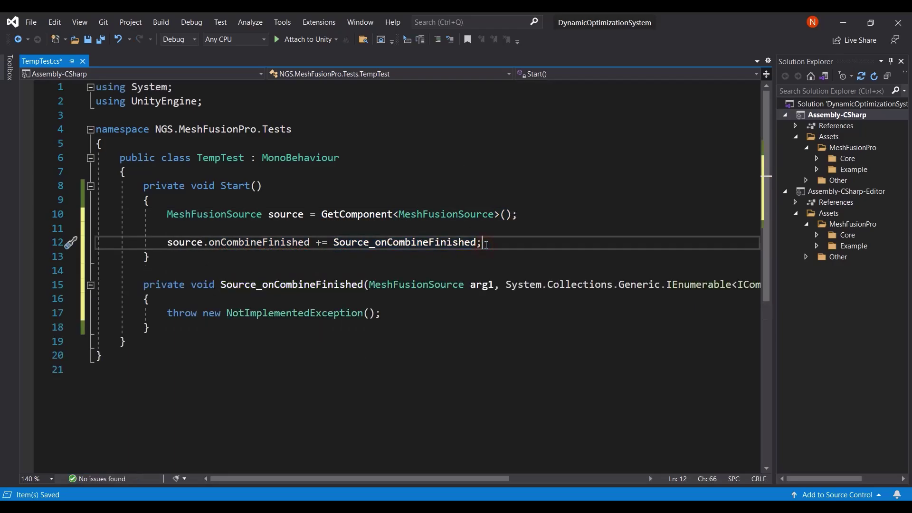
{"action": "key", "text": "Return"}
{"action": "key", "text": "Return"}
{"action": "type", "text": "source.a();"}
{"action": "key", "text": "Return"}
{"action": "type", "text": "s"}
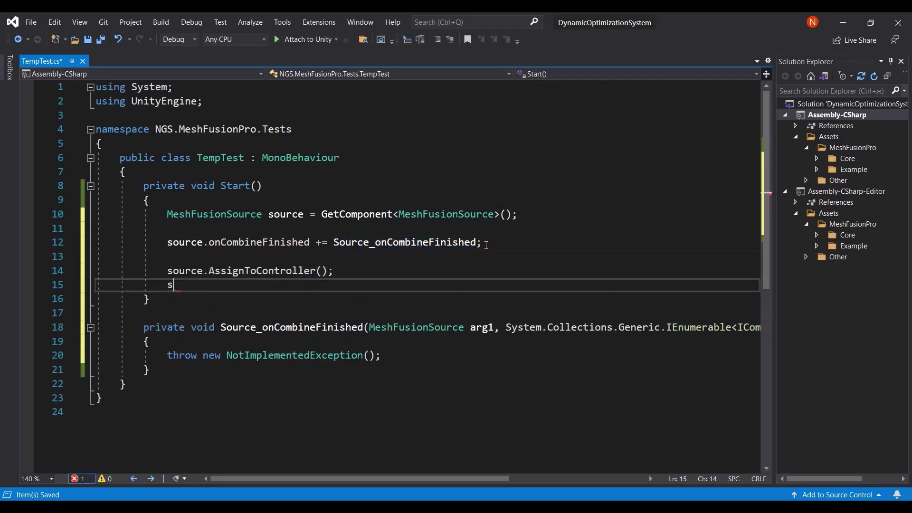
{"action": "type", "text": "ource.u"}
{"action": "key", "text": "Tab"}
{"action": "type", "text": "();"}
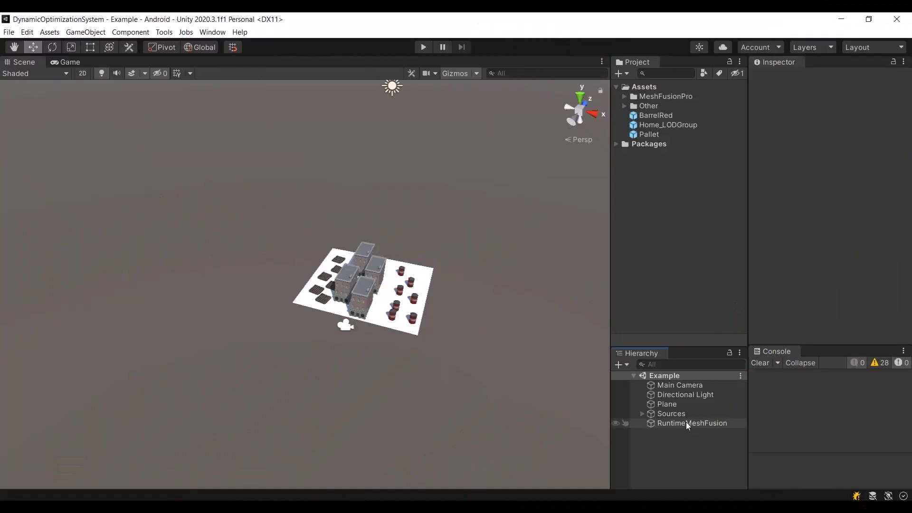
Step: Duplicate the Plane and Sources block and move the copies into a row along X
{"action": "left_click", "coordinate": [679, 414]}
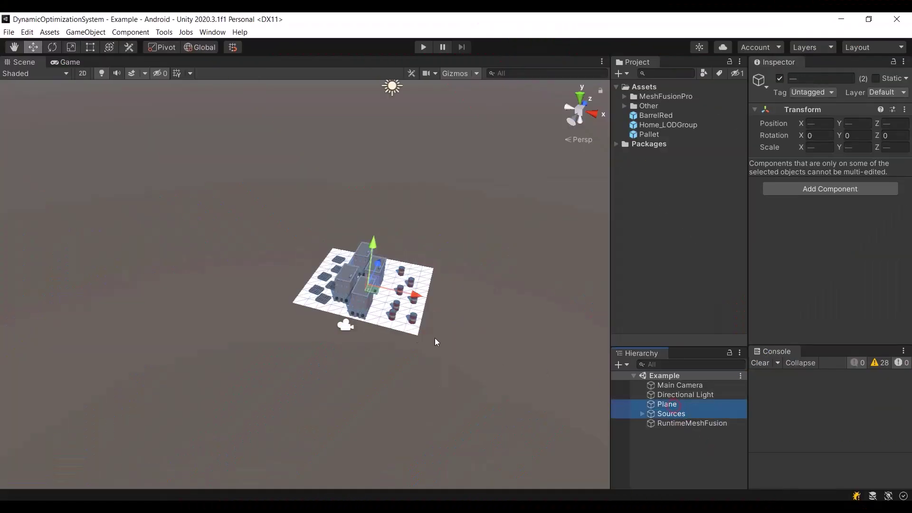
{"action": "key", "text": "ctrl+d"}
{"action": "mouse_move", "coordinate": [416, 310]}
{"action": "left_mouse_down"}
{"action": "mouse_move", "coordinate": [295, 287]}
{"action": "mouse_move", "coordinate": [137, 239]}
{"action": "mouse_move", "coordinate": [690, 370]}
{"action": "left_mouse_up"}
{"action": "key", "text": "ctrl+d"}
{"action": "key", "text": "ctrl+d"}
{"action": "key", "text": "ctrl+d"}
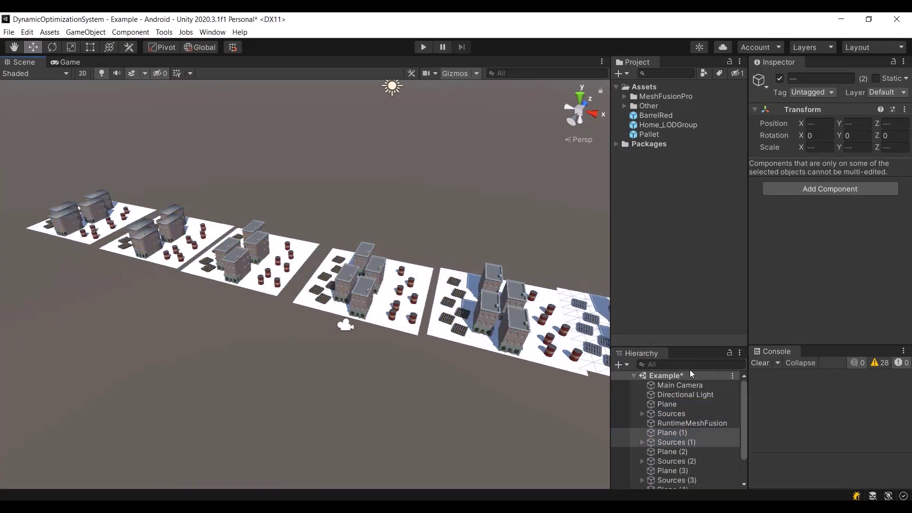
{"action": "right_click_drag", "start_coordinate": [452, 426], "coordinate": [450, 382]}
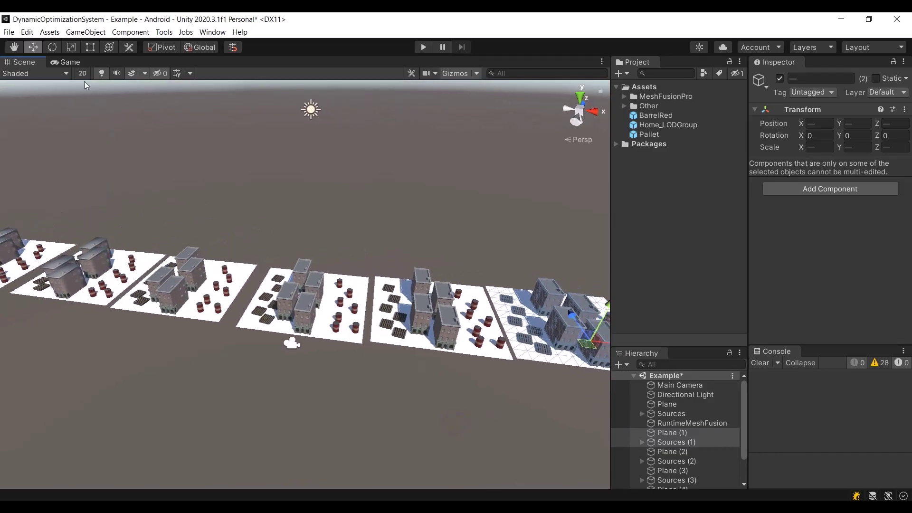
Step: Play the scene at cell size 80 (153.5k vertices) and show the combine cell gizmos
{"action": "left_click", "coordinate": [71, 62]}
{"action": "left_click", "coordinate": [424, 47]}
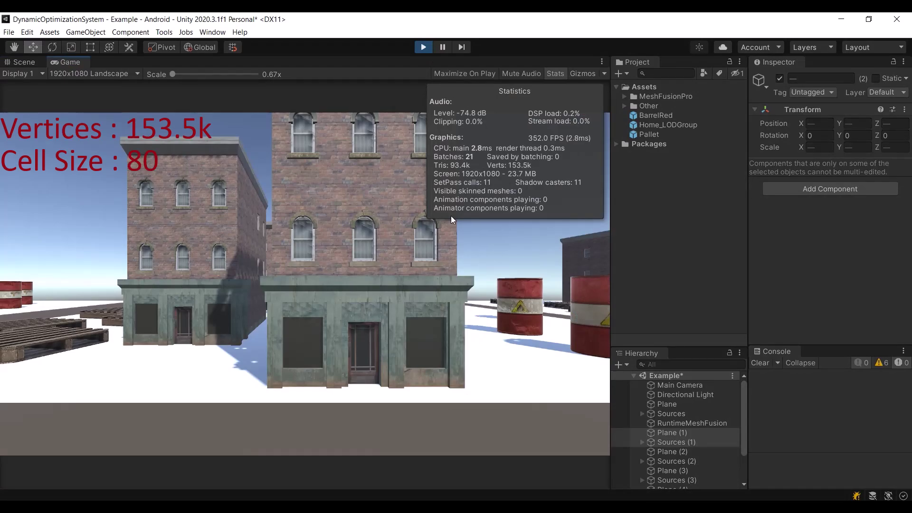
{"action": "left_click", "coordinate": [29, 63]}
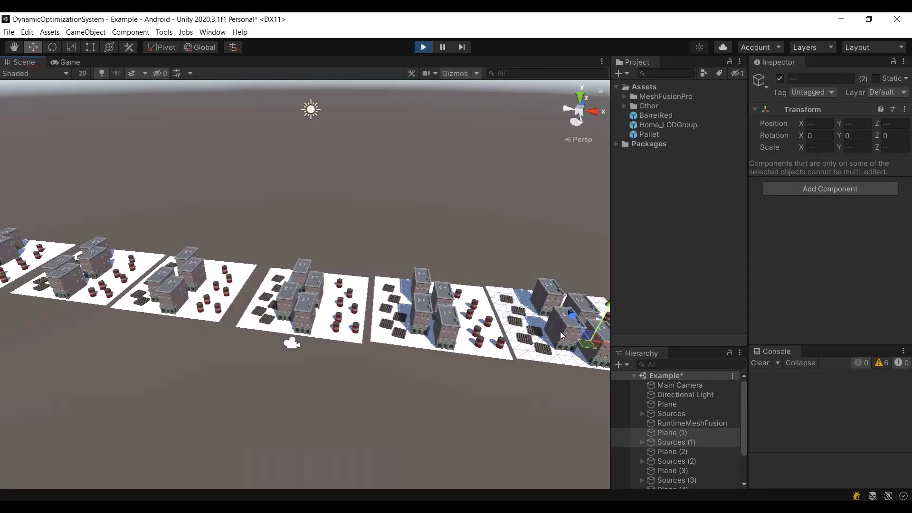
{"action": "left_click", "coordinate": [702, 423]}
{"action": "left_click", "coordinate": [836, 204]}
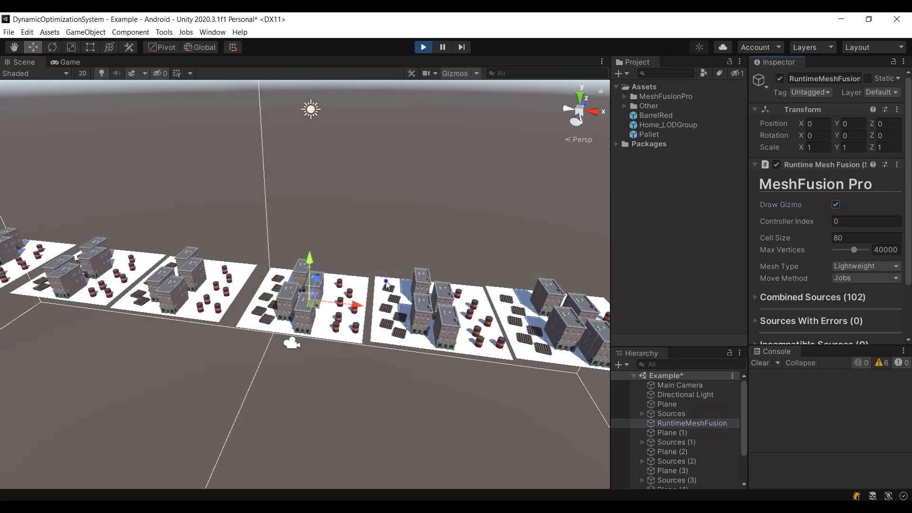
{"action": "left_click_drag", "start_coordinate": [342, 285], "coordinate": [304, 289], "text": "alt"}
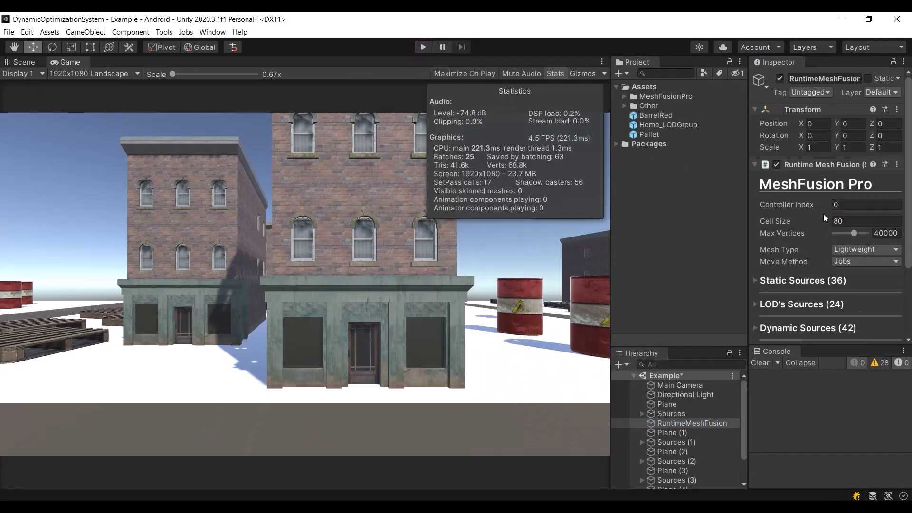
Step: Set Cell Size to 10, play the scene (99.1k vertices) and draw the finer cell gizmos
{"action": "left_click", "coordinate": [855, 221]}
{"action": "type", "text": "10"}
{"action": "left_click", "coordinate": [423, 47]}
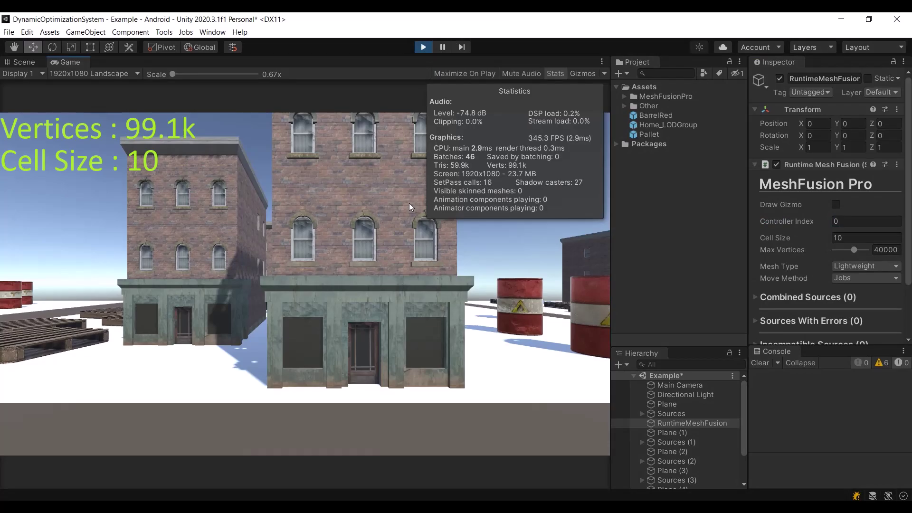
{"action": "left_click", "coordinate": [23, 62]}
{"action": "left_click", "coordinate": [836, 205]}
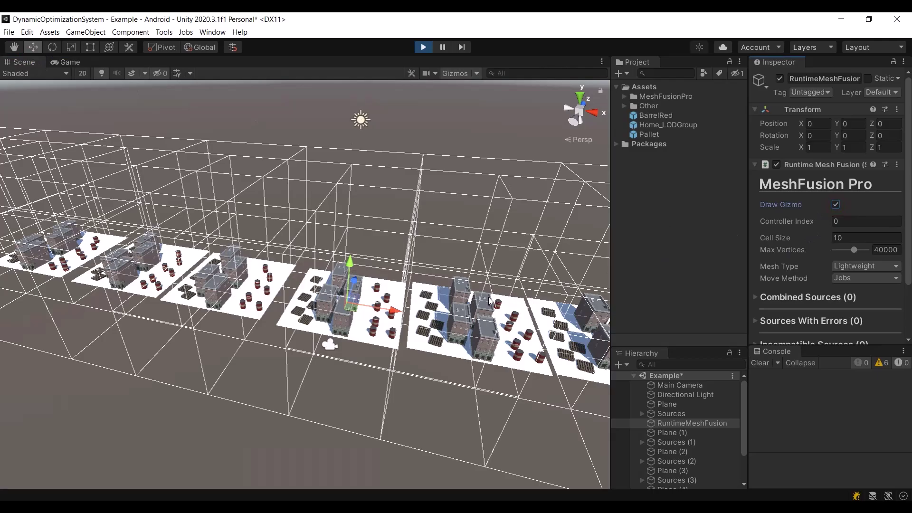
{"action": "left_click_drag", "start_coordinate": [427, 306], "coordinate": [444, 319], "text": "alt"}
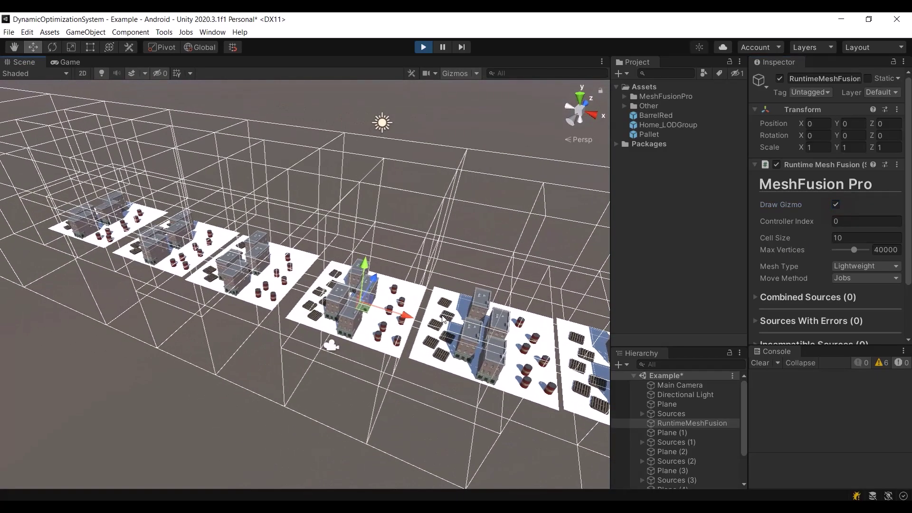